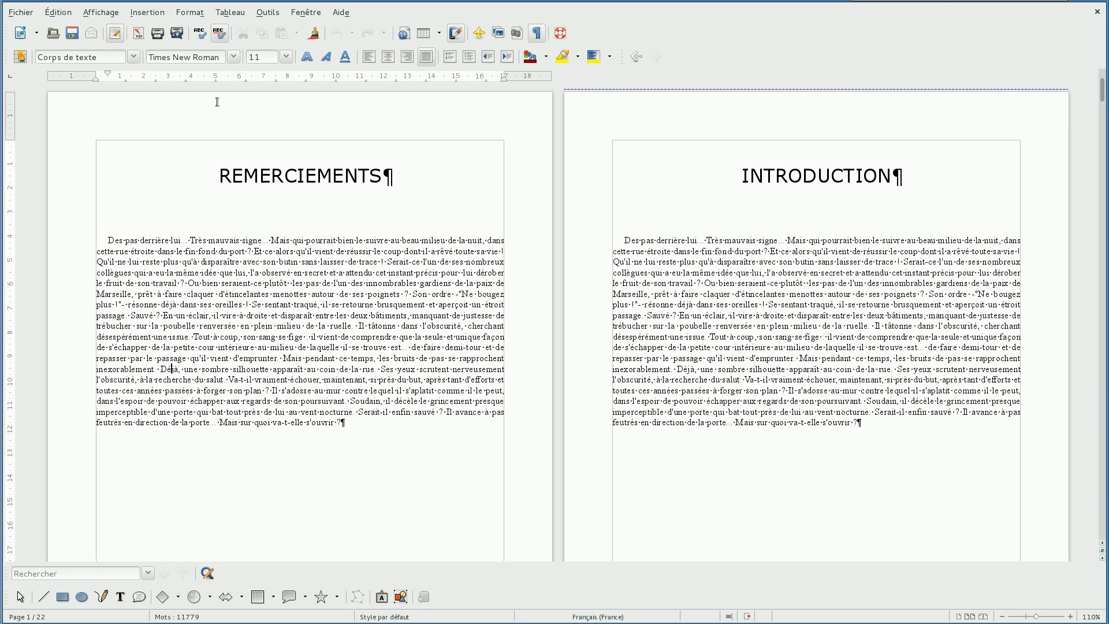
click(197, 14)
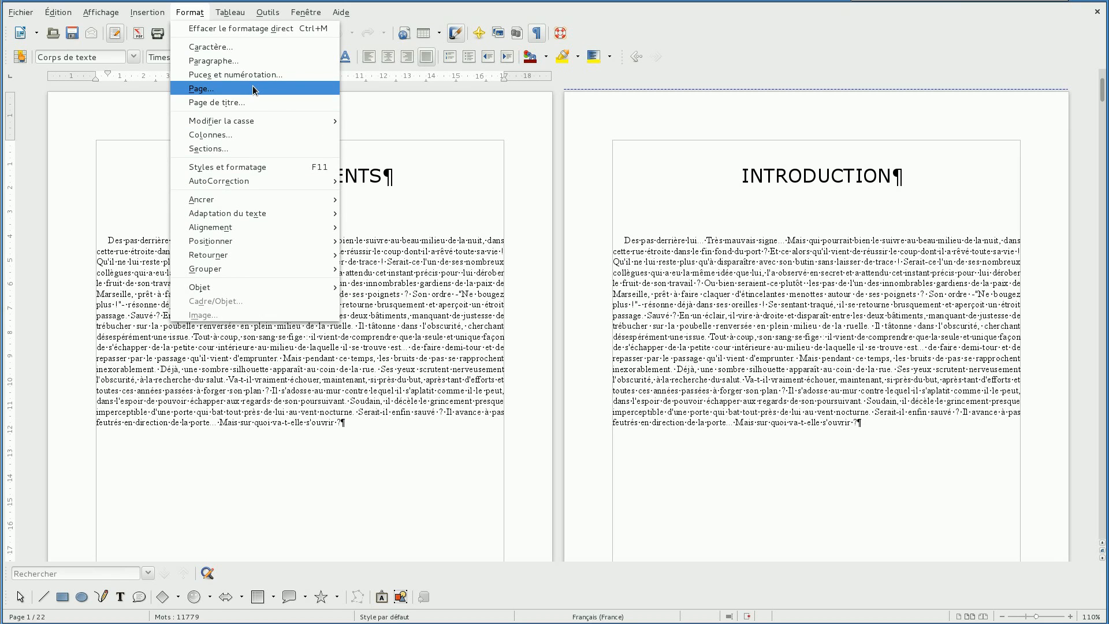
click(403, 248)
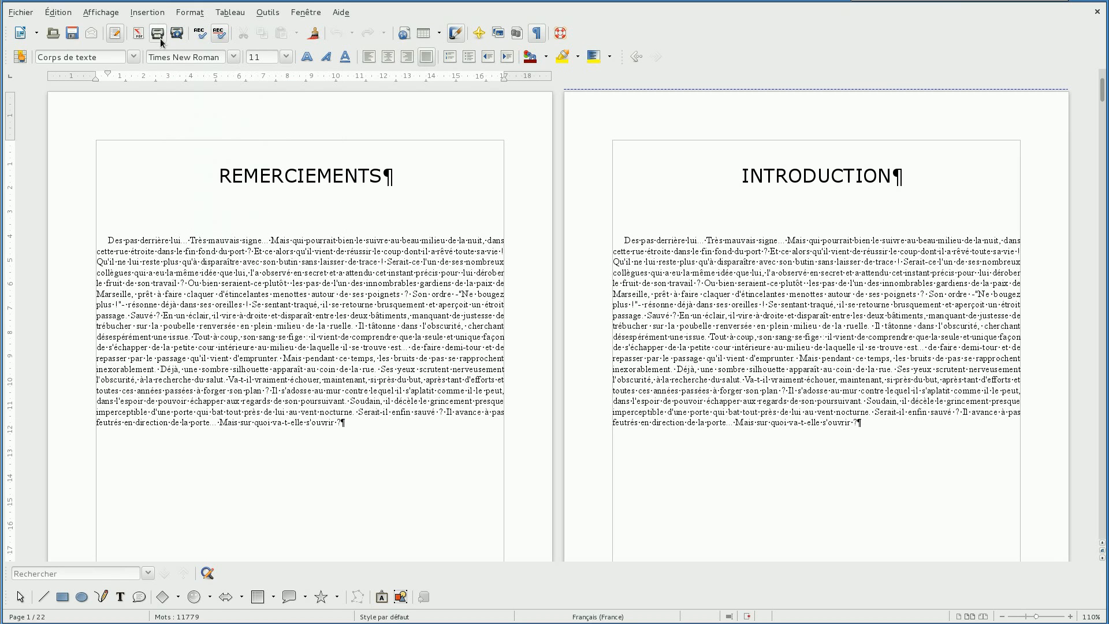
- Add a header and a footer to all pages that use the page style Style par défaut
click(149, 12)
mouse_move(197, 121)
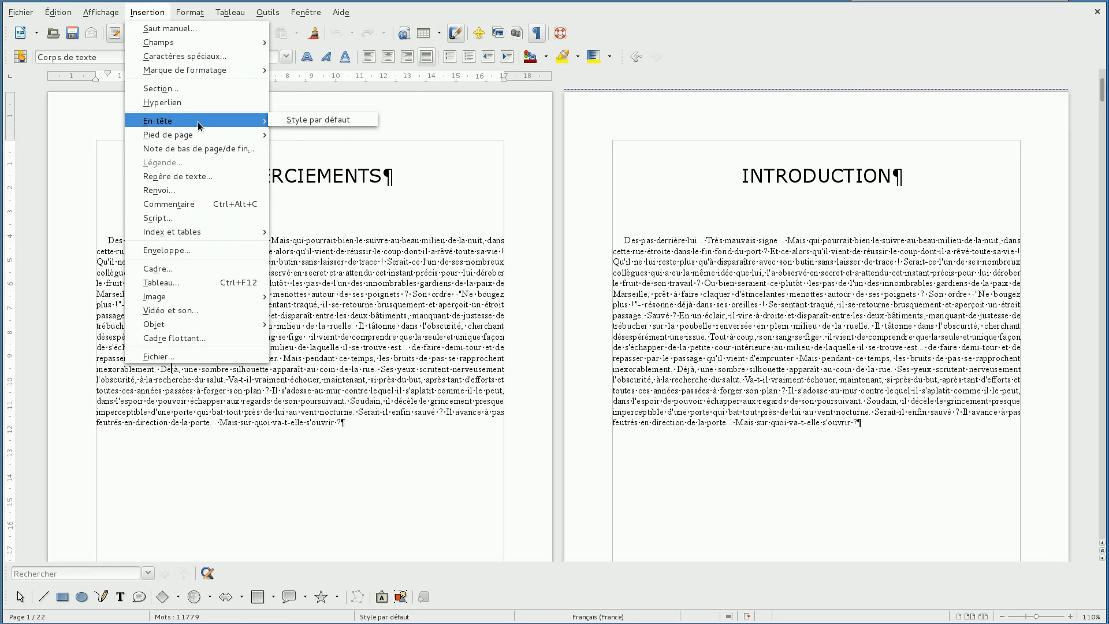
click(325, 123)
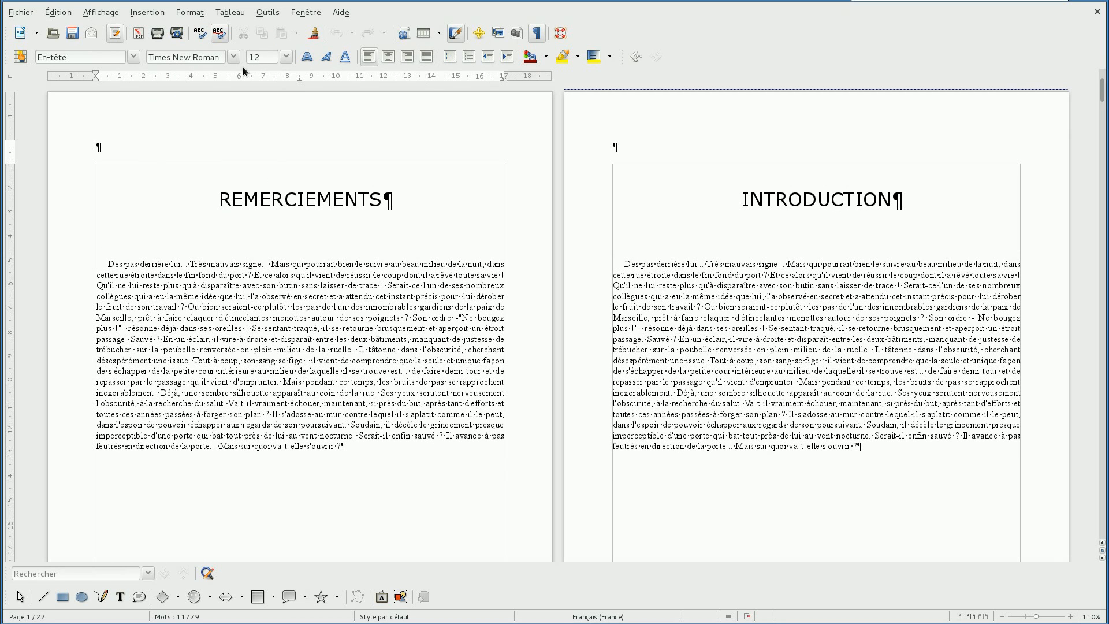
click(148, 12)
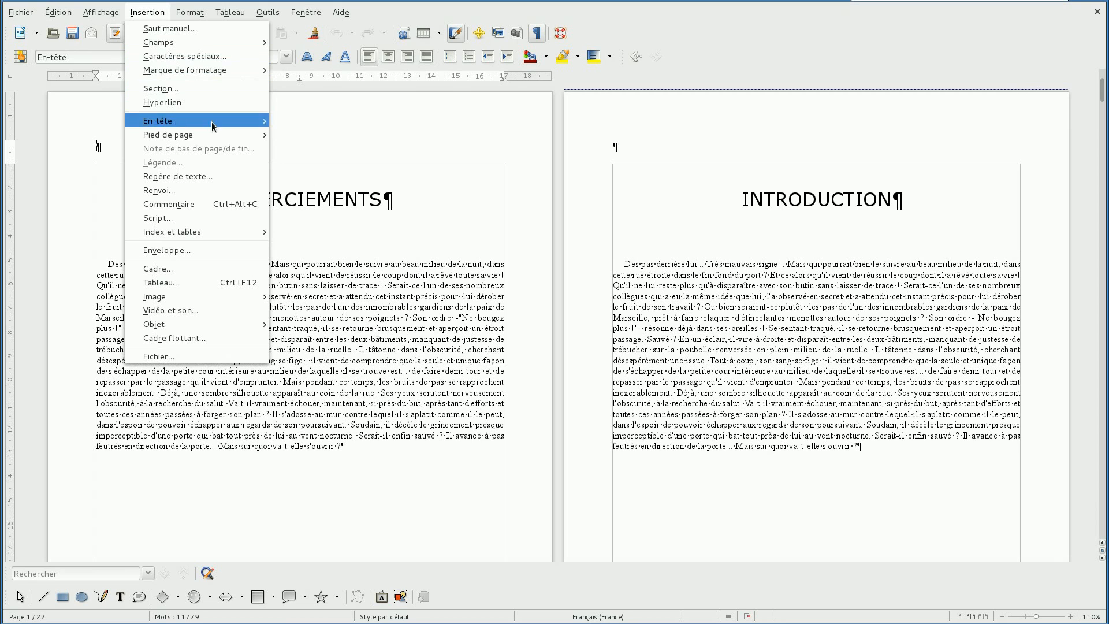
mouse_move(218, 134)
click(306, 134)
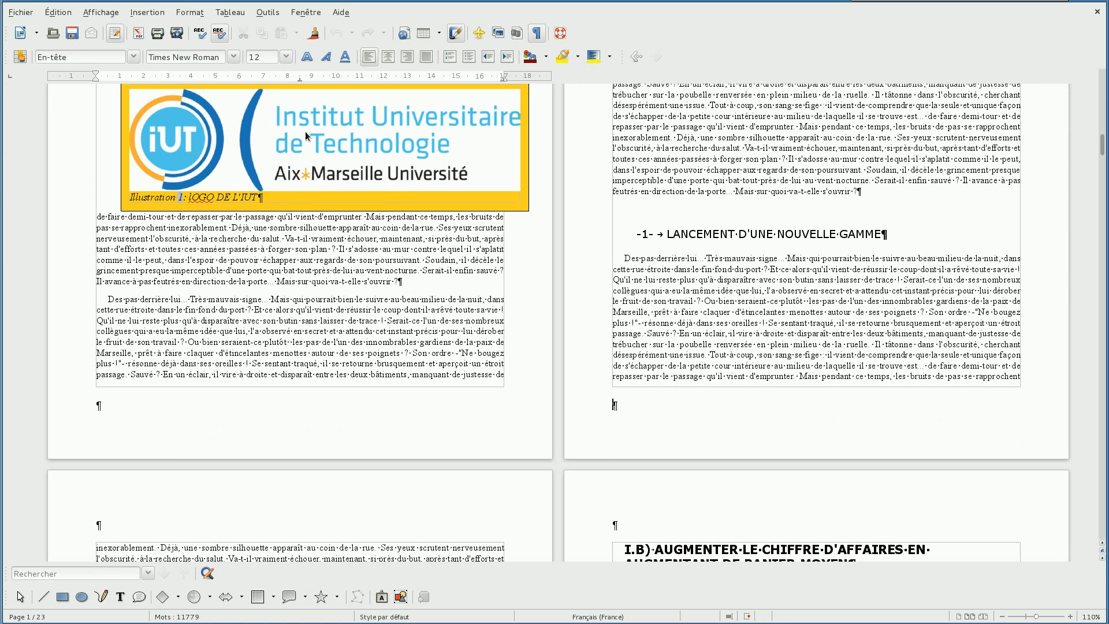
click(292, 301)
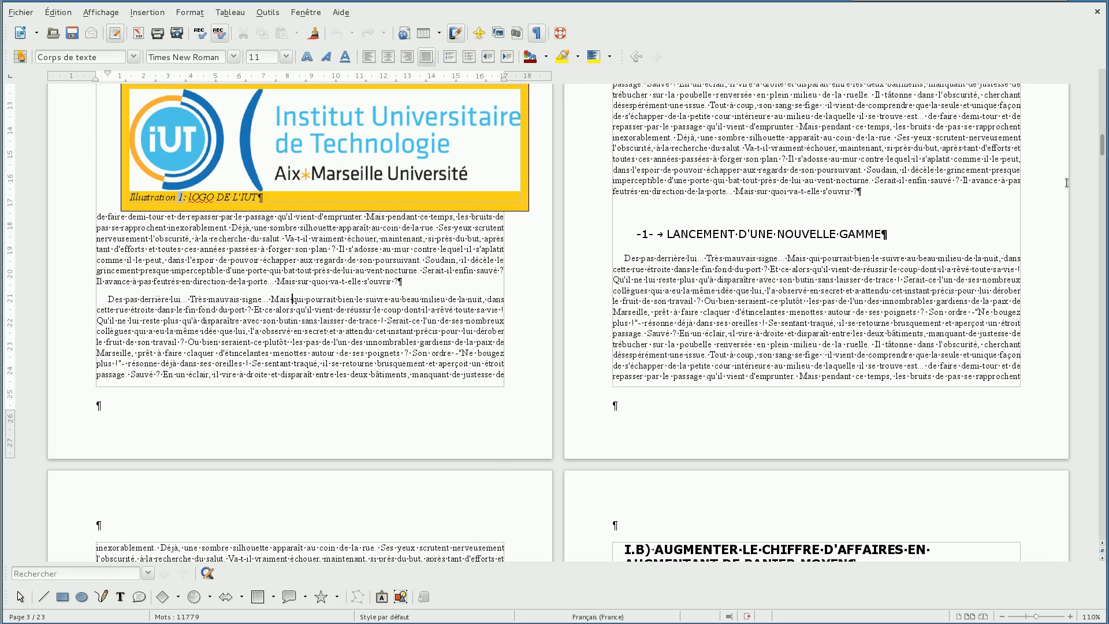
- Enter "IUT AMU" at the start of the header on the first page
scroll(1066, 104, up, 10)
drag(1104, 142, 1104, 88)
click(138, 142)
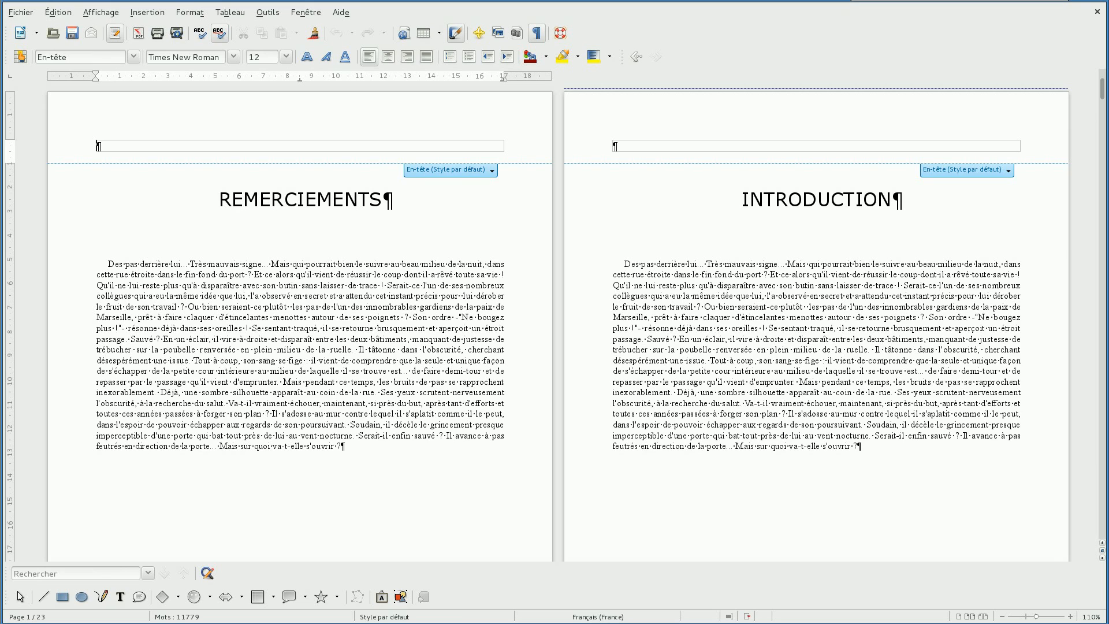
text(IUT AMU)
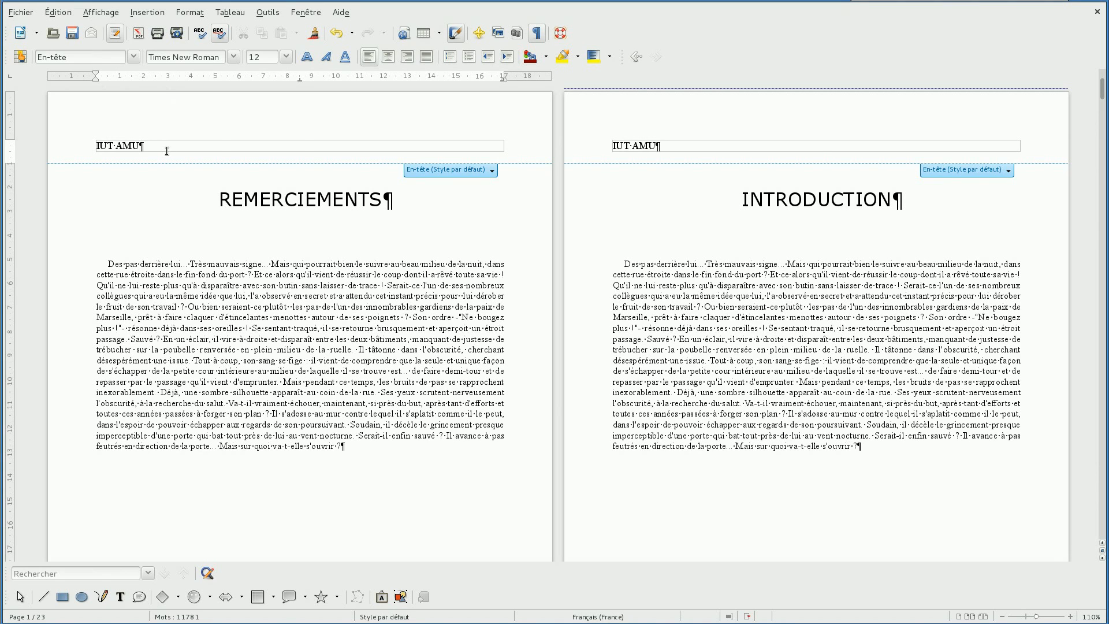
- Add "Site de Digne les Bains" at the header's centre tab stop, after "IUT AMU"
key(Tab)
text(sITE)
key(BackSpace)
key(BackSpace)
key(BackSpace)
key(BackSpace)
text(Site de Digre)
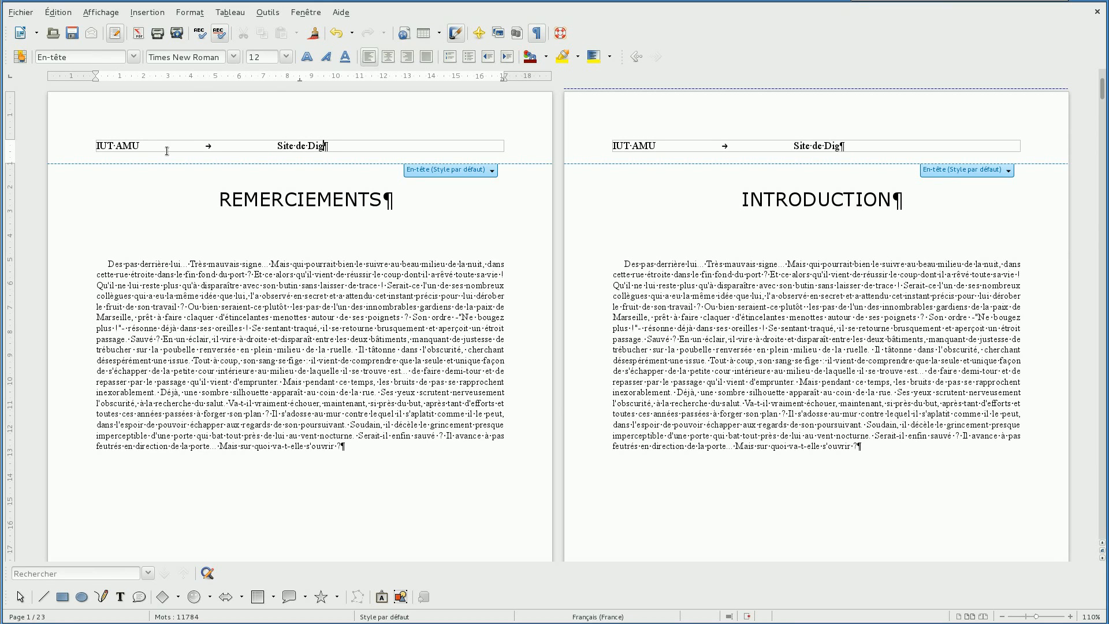
key(BackSpace)
key(BackSpace)
key(BackSpace)
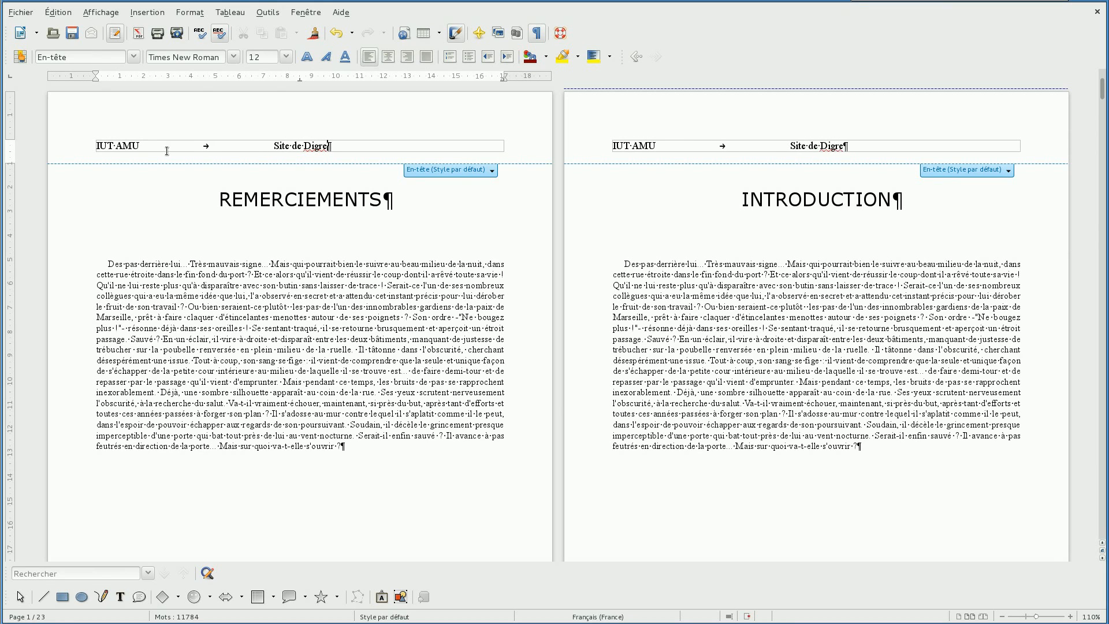
text(ne les )
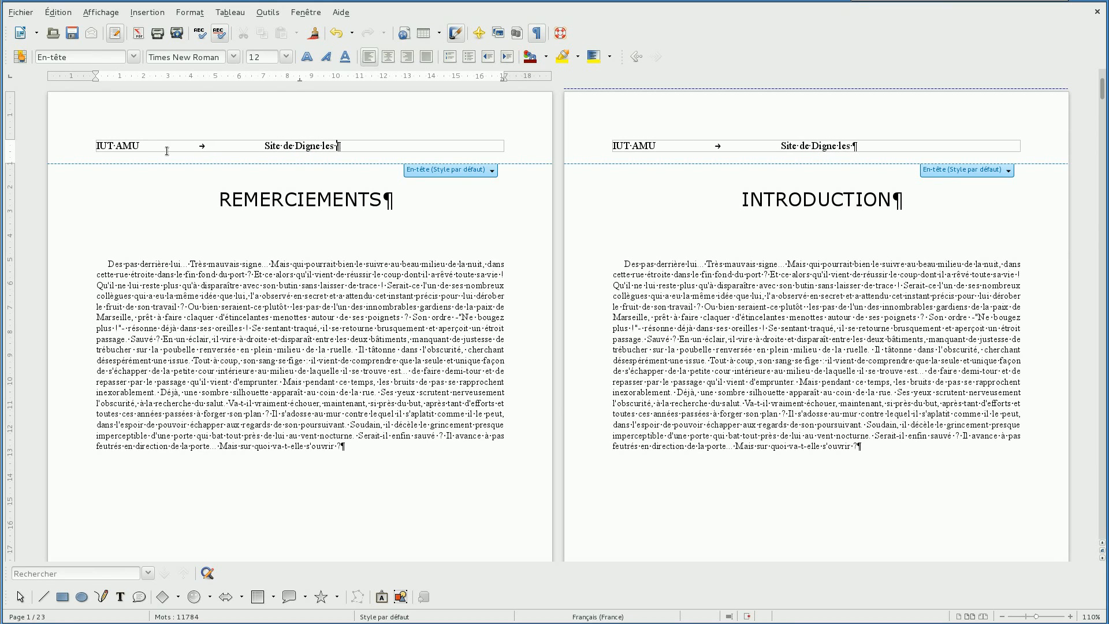
text(Bains)
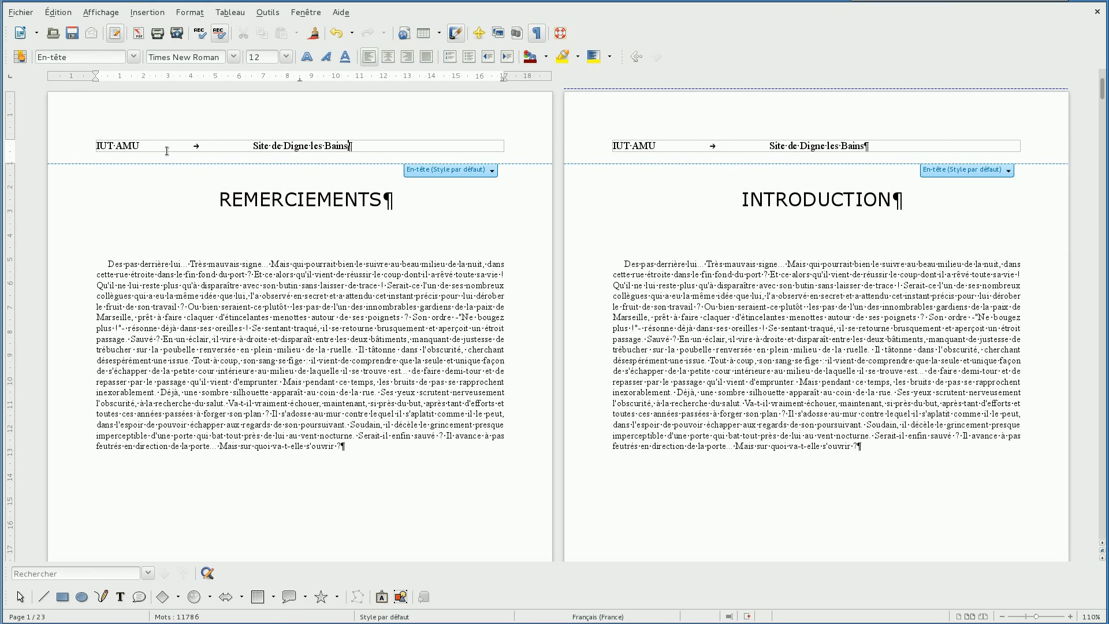
- Add "Département GACO" at the header's right tab stop and return to the body text
key(Tab)
text(Dépar)
key(Return)
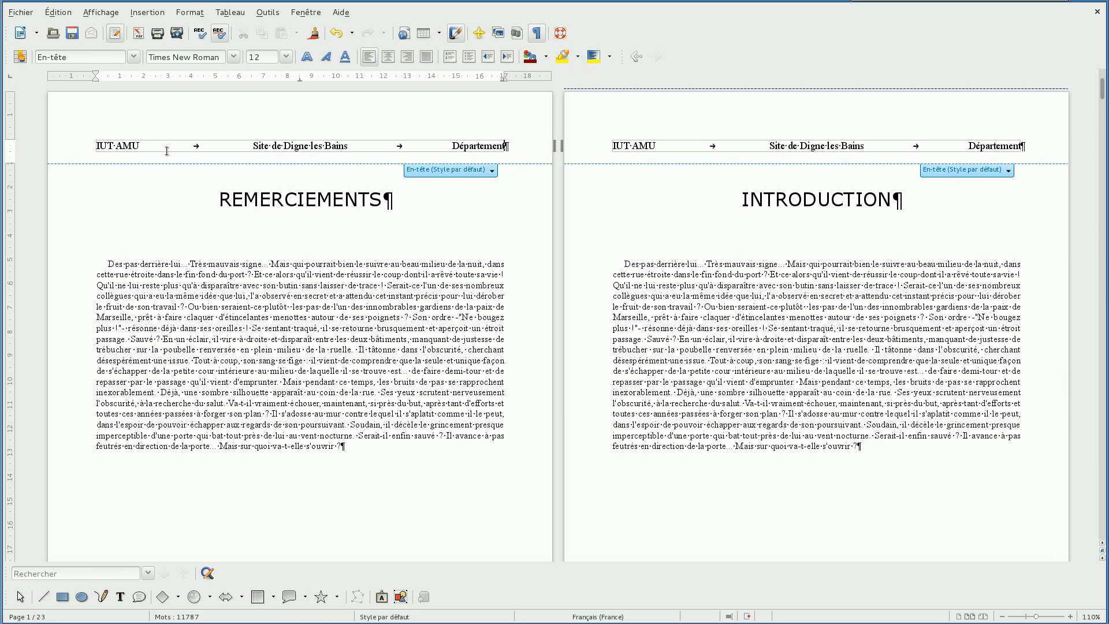
text(GACO)
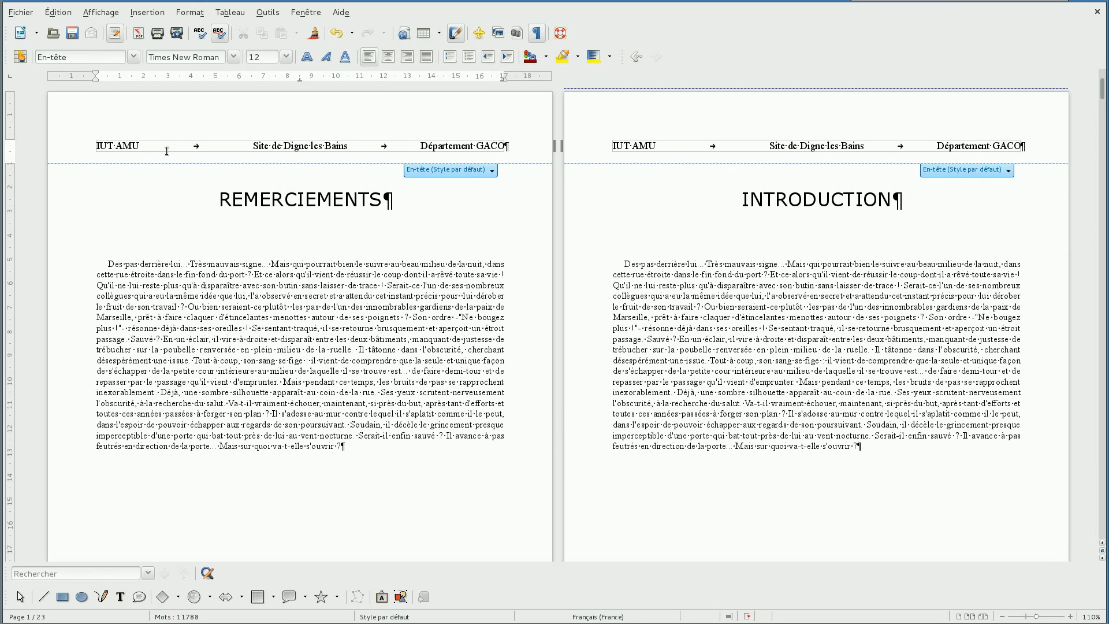
click(104, 329)
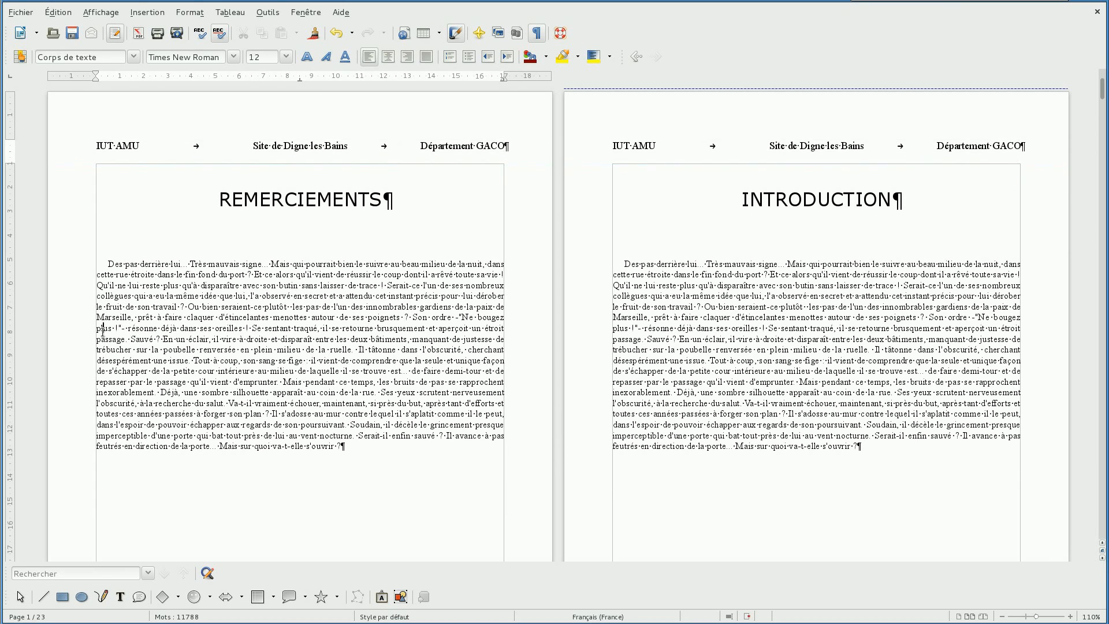
- Enter "Un vrai titre !" in the footer of the first page and return to the body text
scroll(240, 397, down, 6)
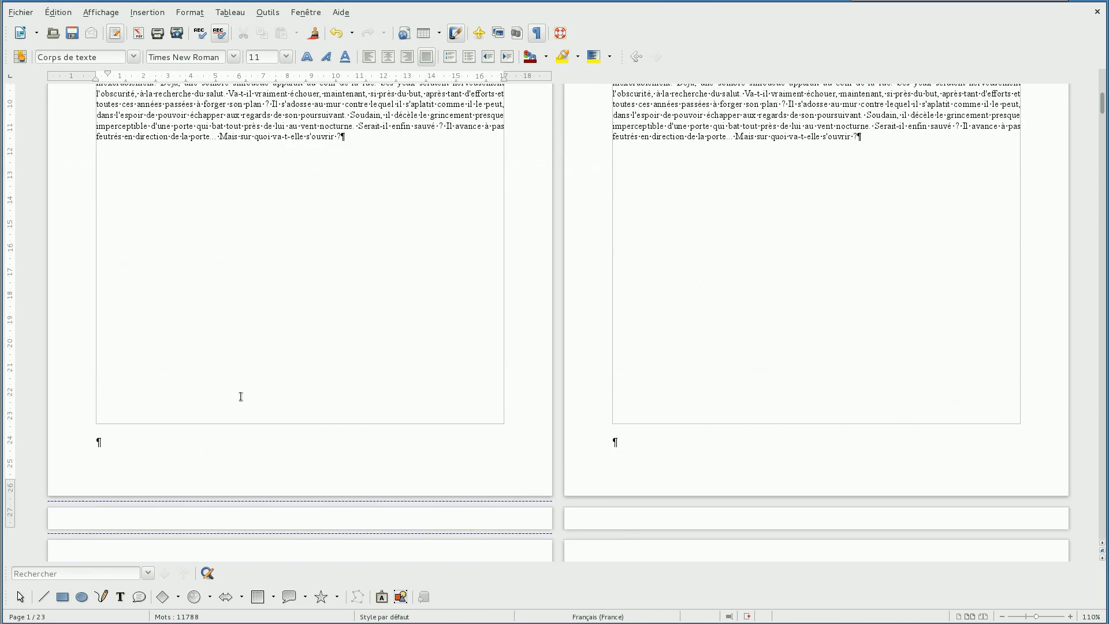
click(180, 414)
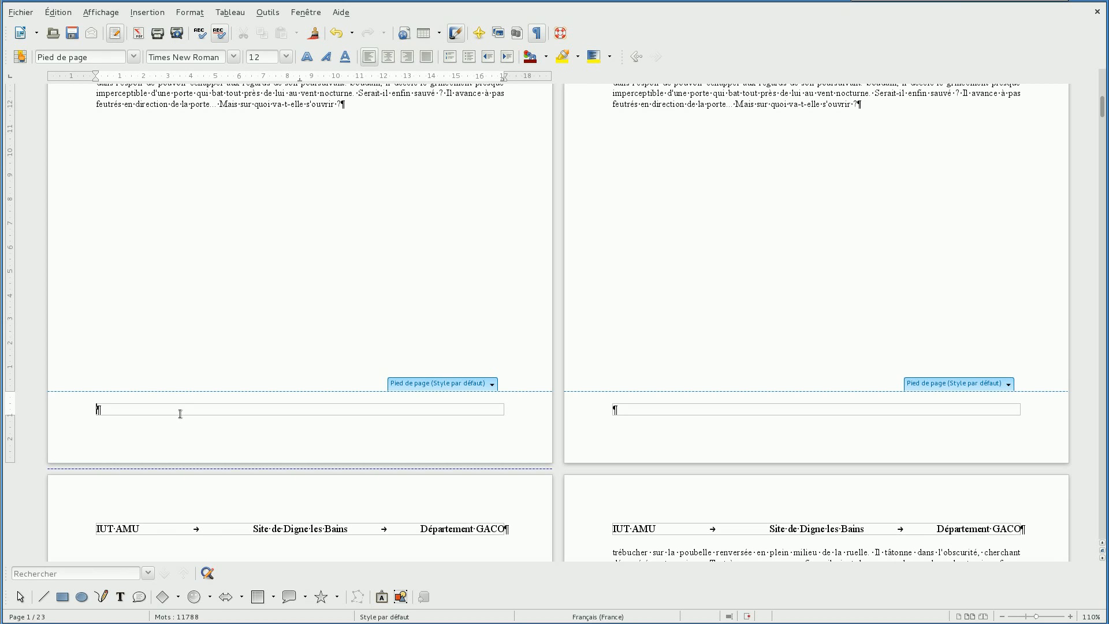
text(Un vrai tir)
key(BackSpace)
text(tre )
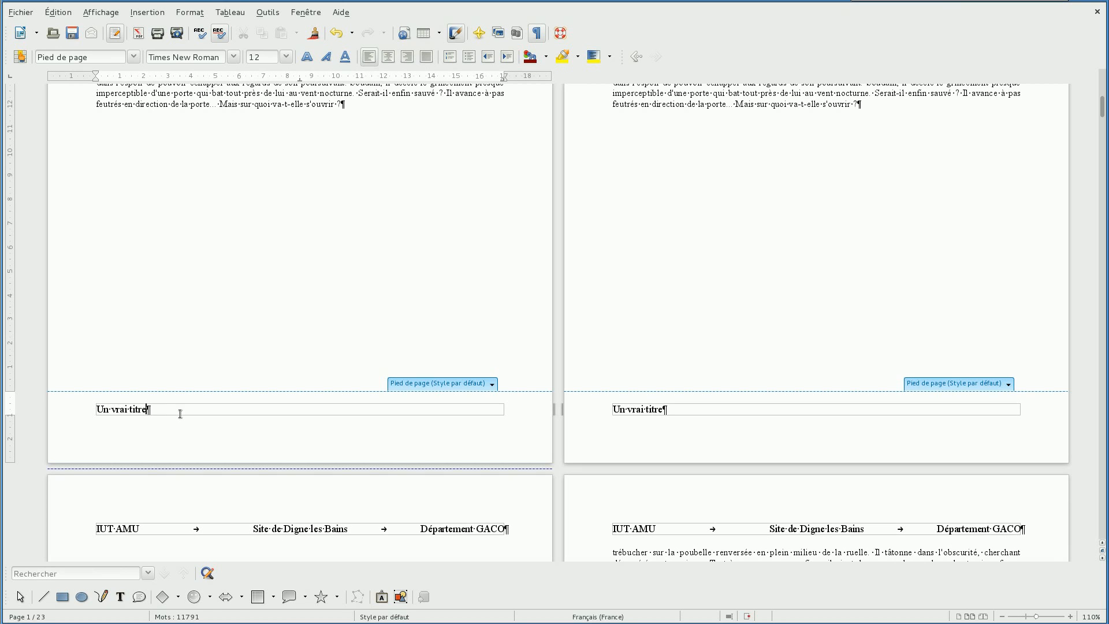
text(!)
click(299, 265)
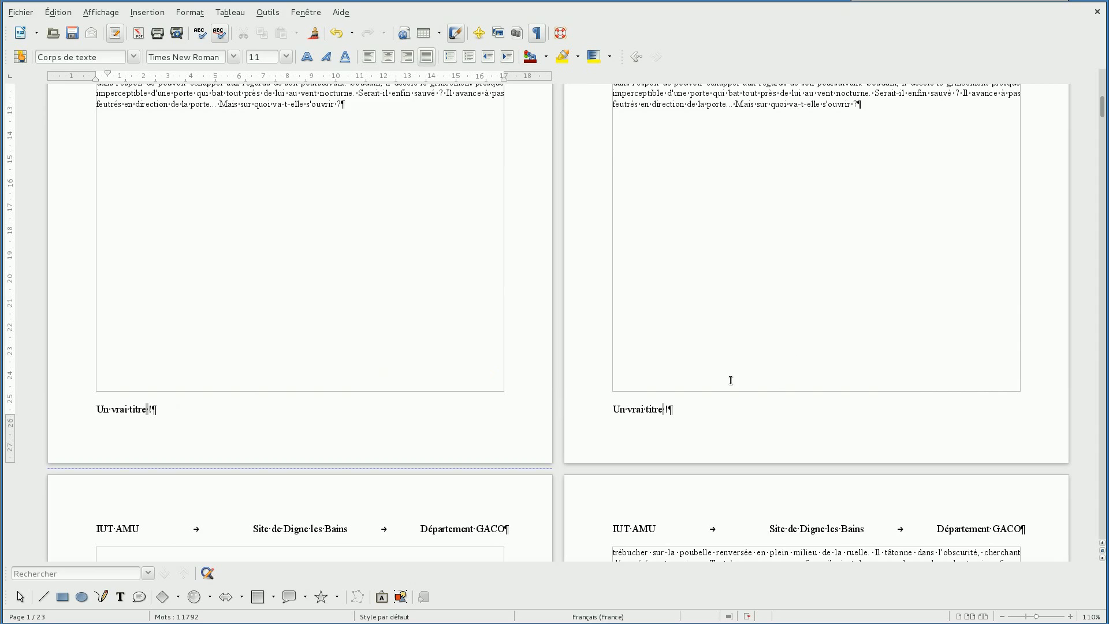
- Replace the footer text on the first page with "Augmenter le chiffre d'affaires de l'entreprise dupont"
scroll(494, 310, down, 6)
scroll(472, 312, up, 6)
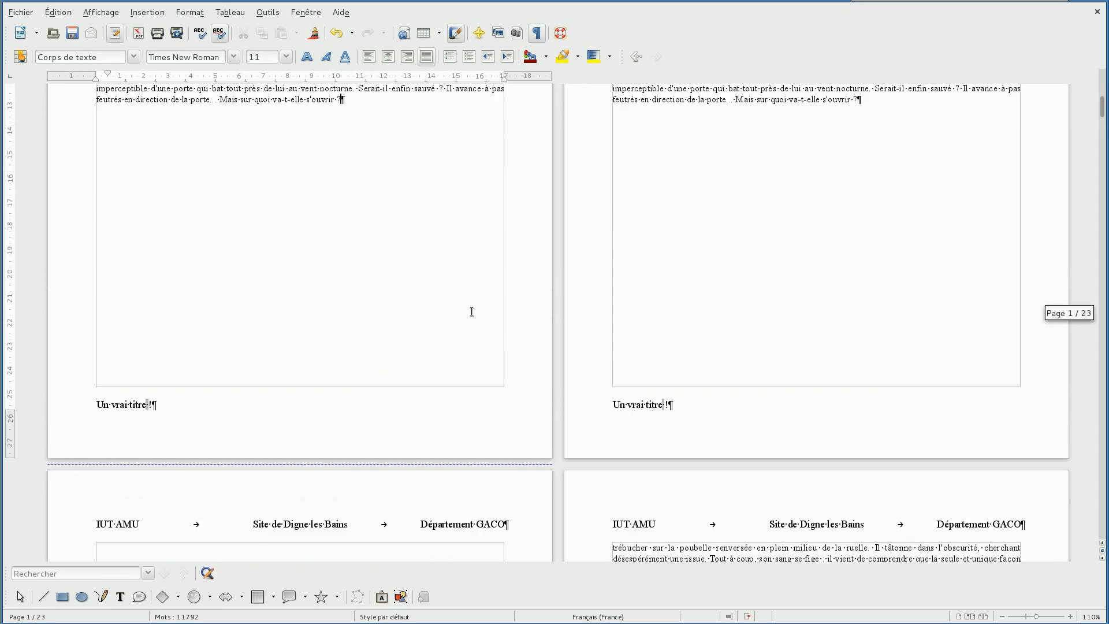
scroll(472, 312, up, 5)
scroll(468, 310, down, 9)
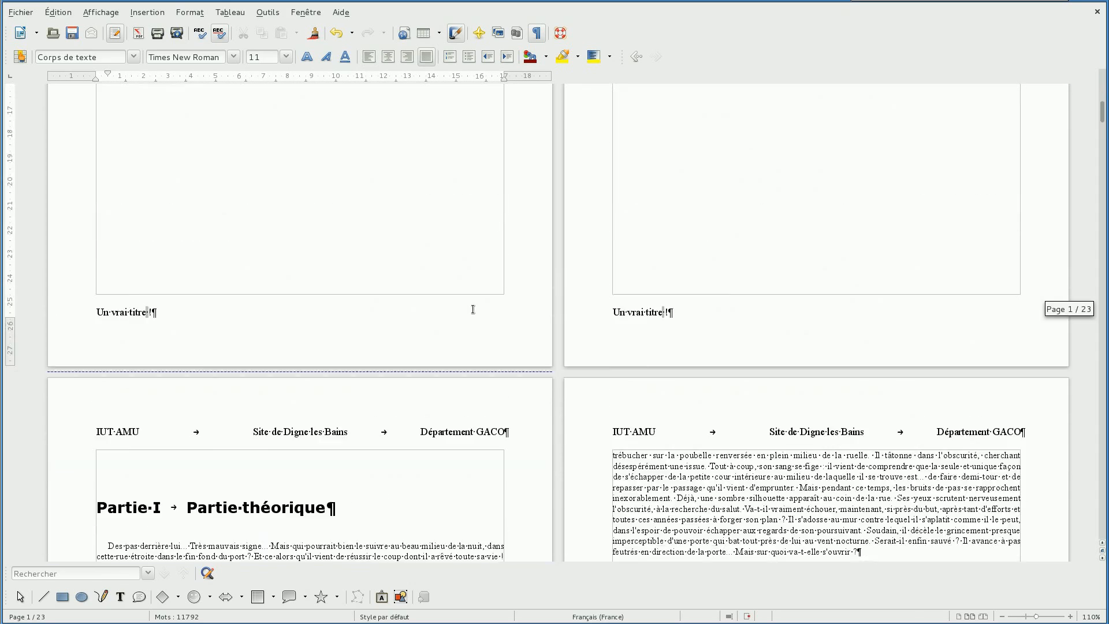
scroll(472, 309, down, 2)
scroll(361, 327, up, 11)
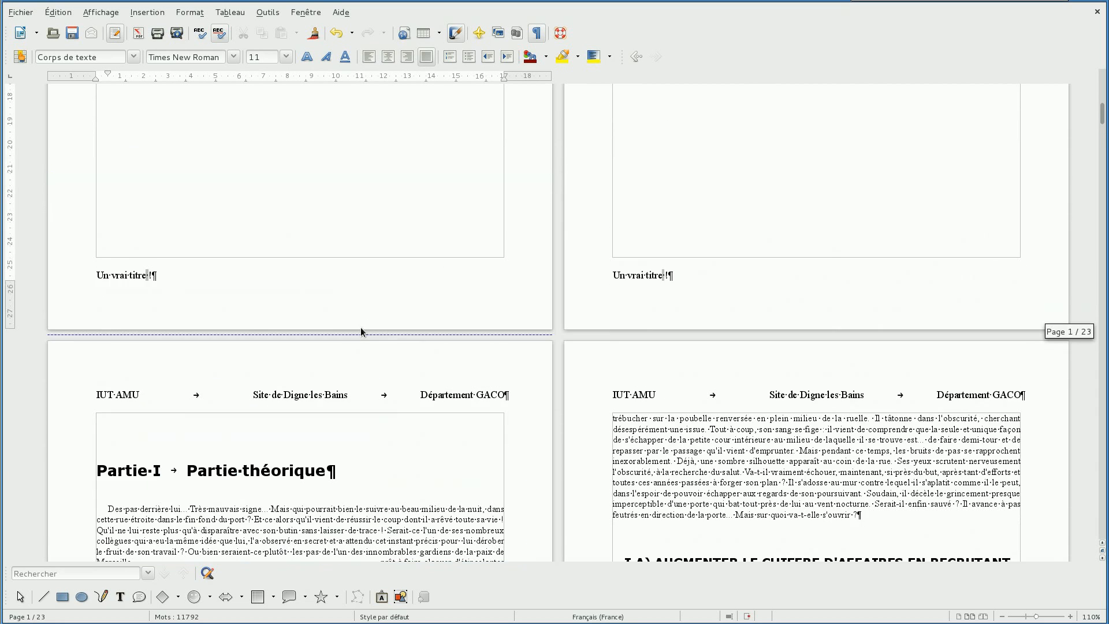
drag(203, 470, 105, 458)
text(Au)
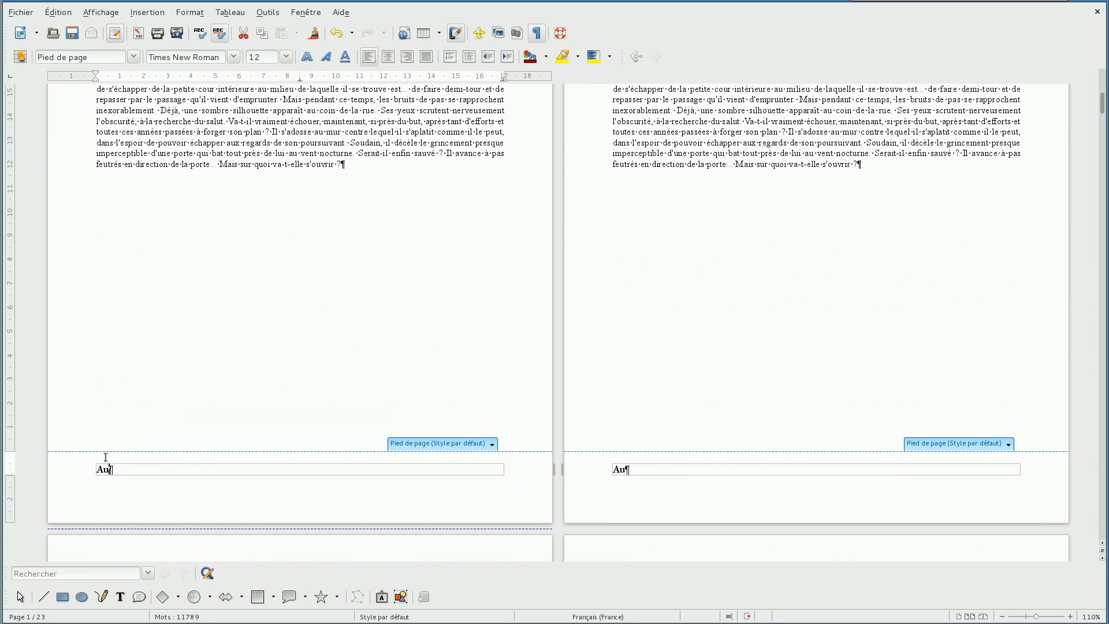
text(gmenter le  c)
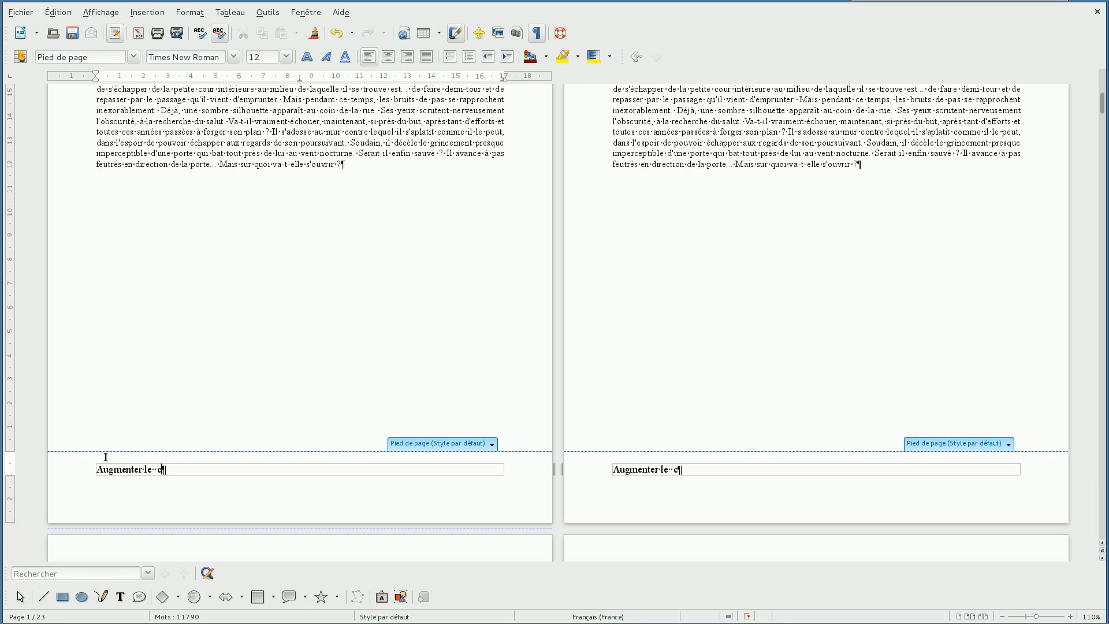
text(hiffre d'a)
key(Return)
text(d)
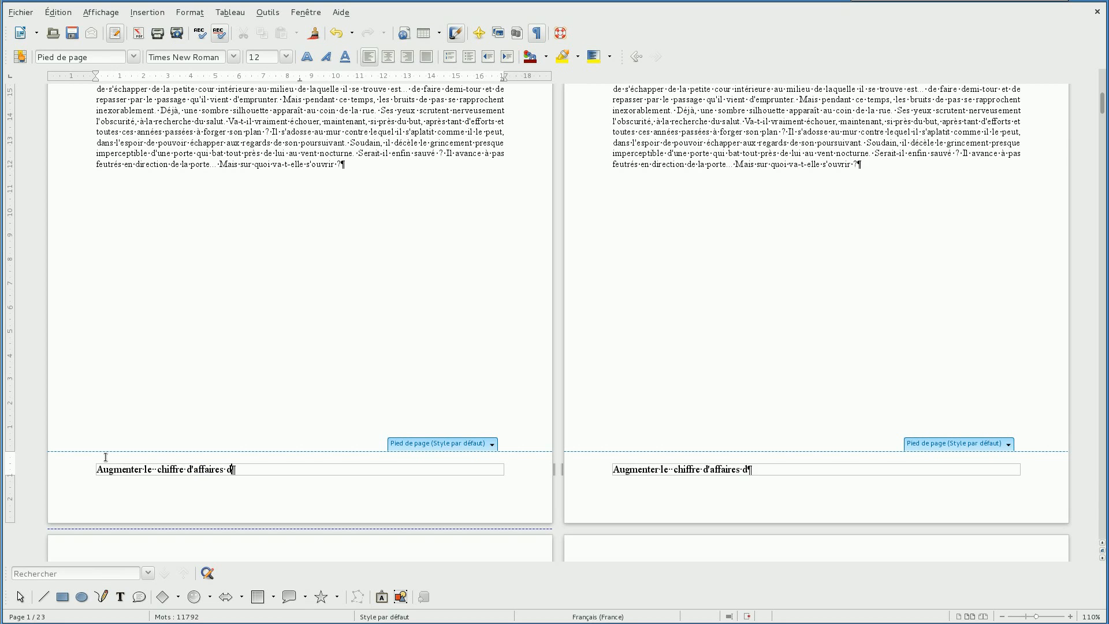
text(e l'en)
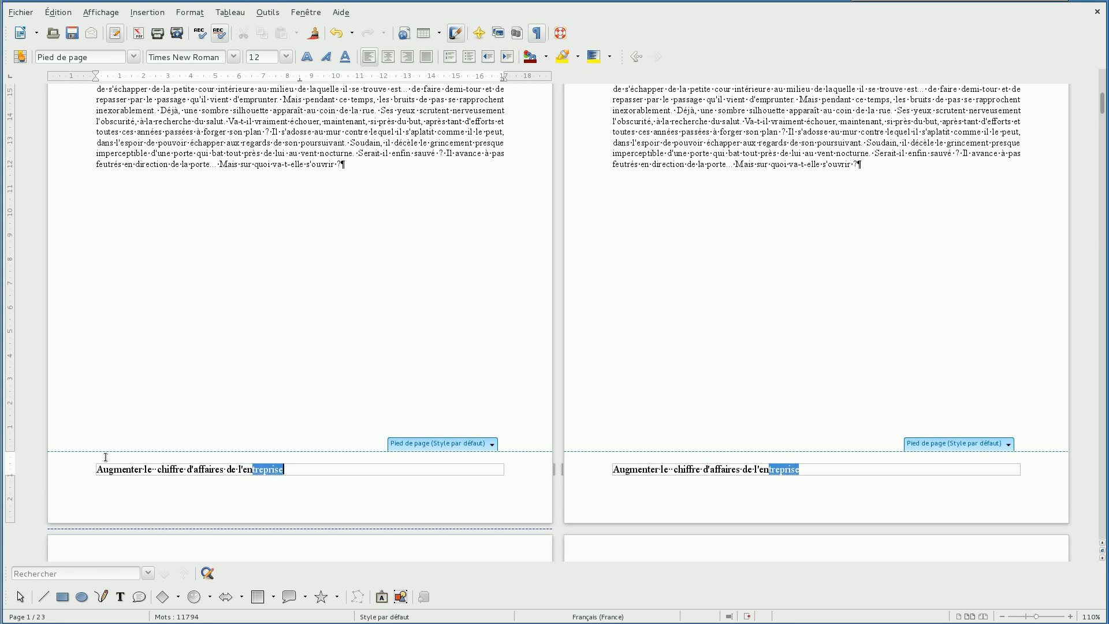
text(tre)
key(Return)
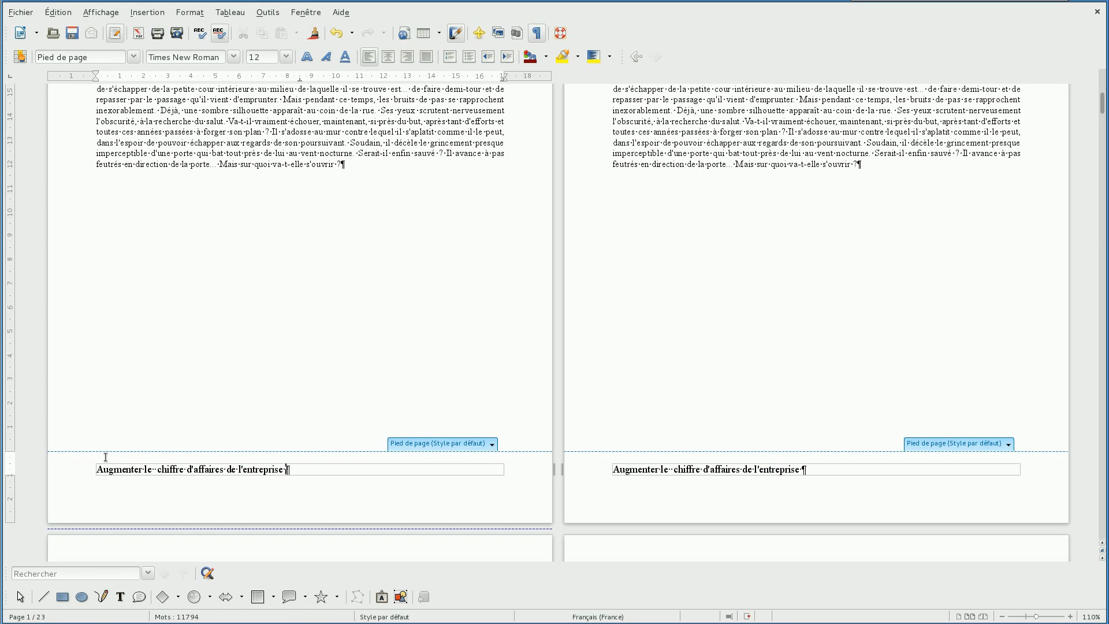
text(dupont)
- Correct the footer by capitalizing "Dupont" and removing the extra space before "chiffre"
click(287, 469)
double_click(287, 469)
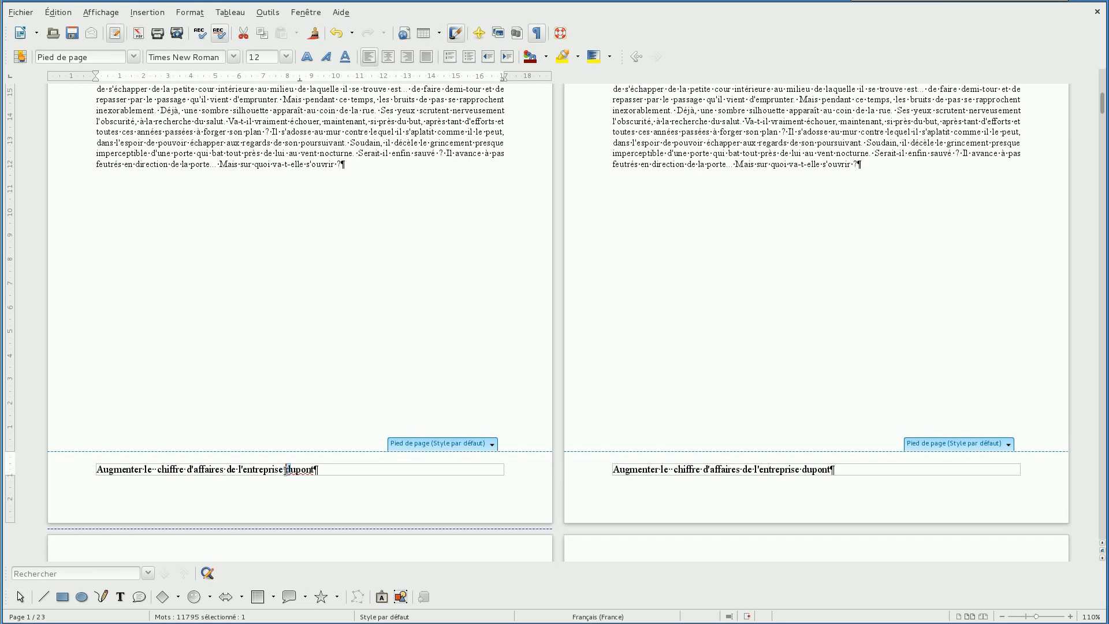
text(D)
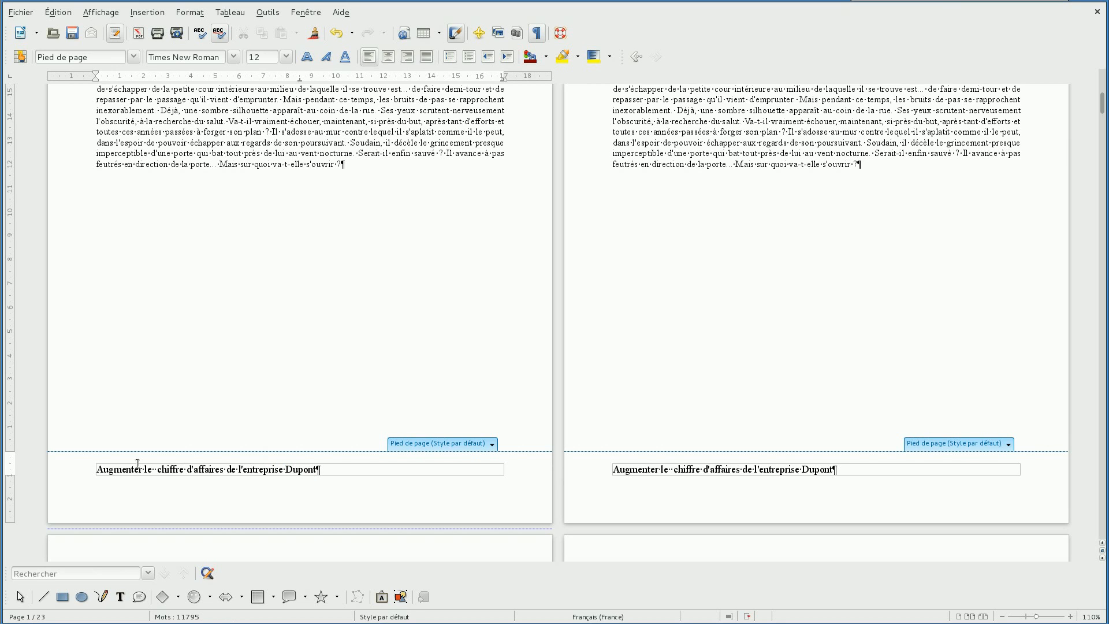
click(155, 470)
key(BackSpace)
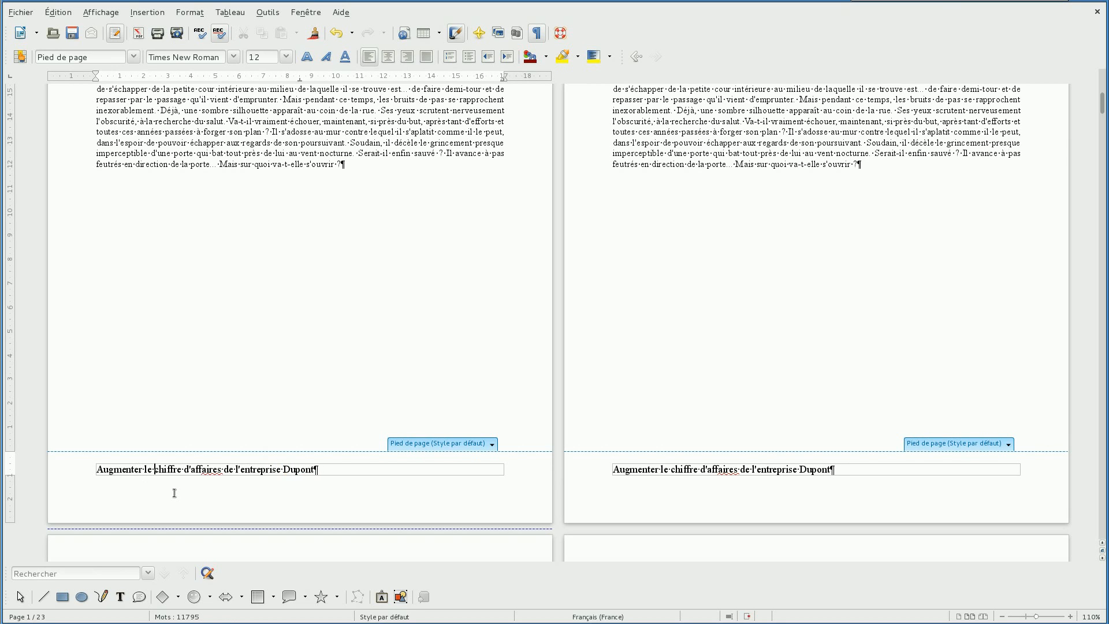
click(232, 367)
- Open the page style settings from the first page and review the styles available for the following page
scroll(254, 325, up, 10)
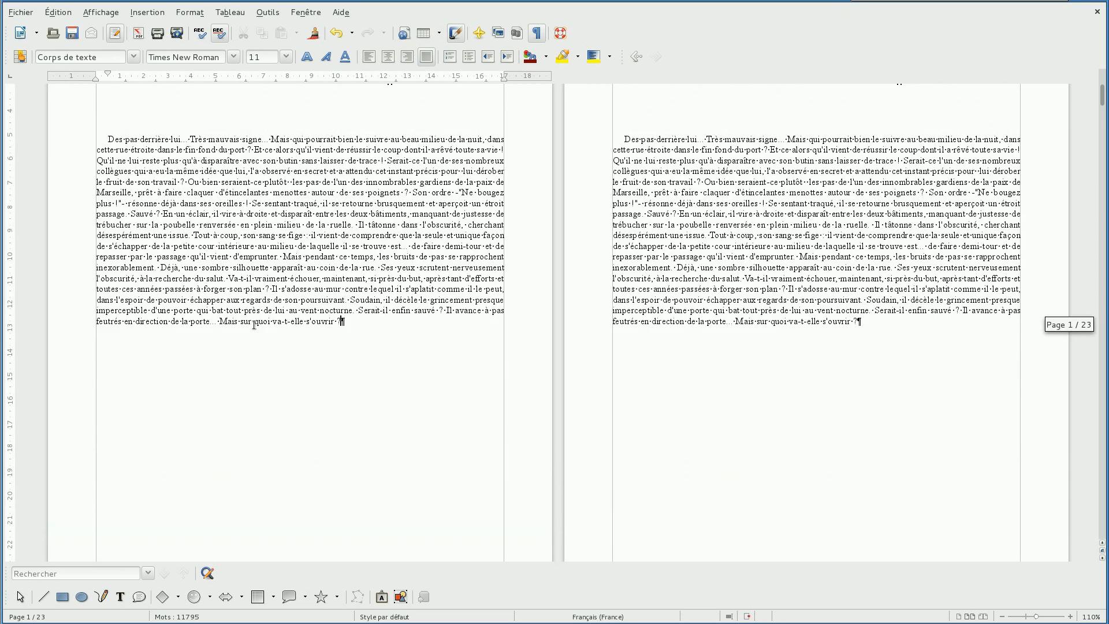
click(185, 12)
click(250, 88)
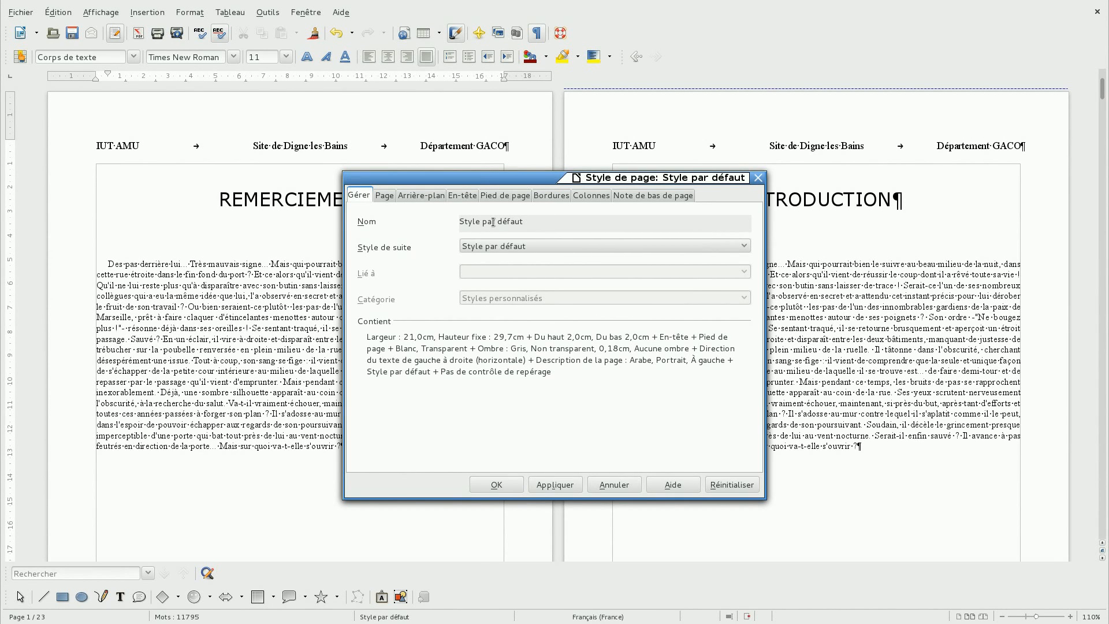
click(513, 247)
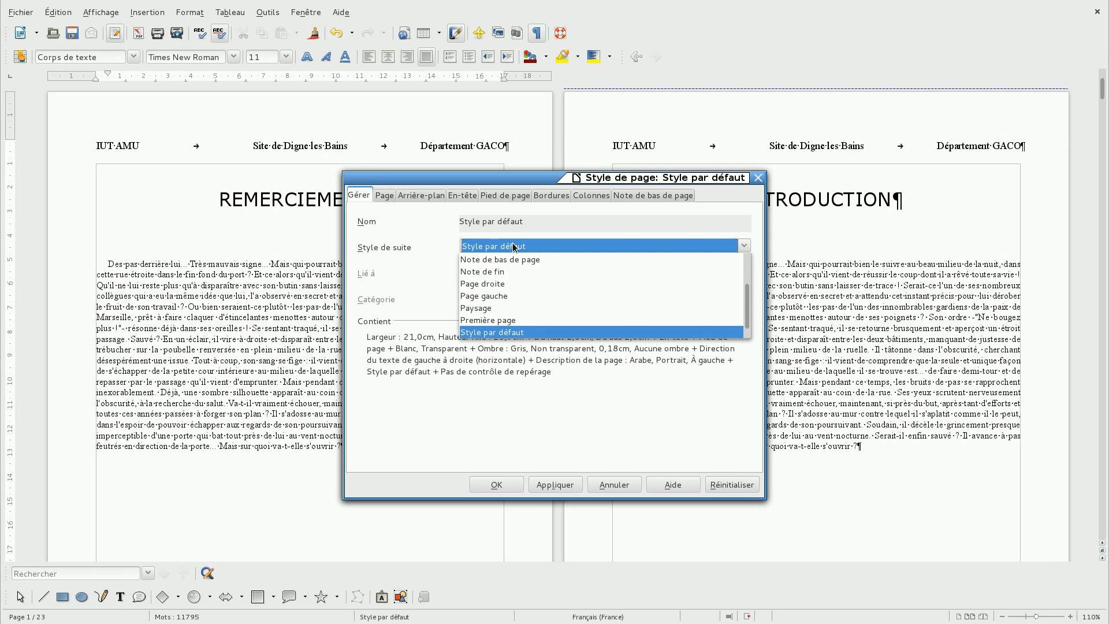
click(513, 247)
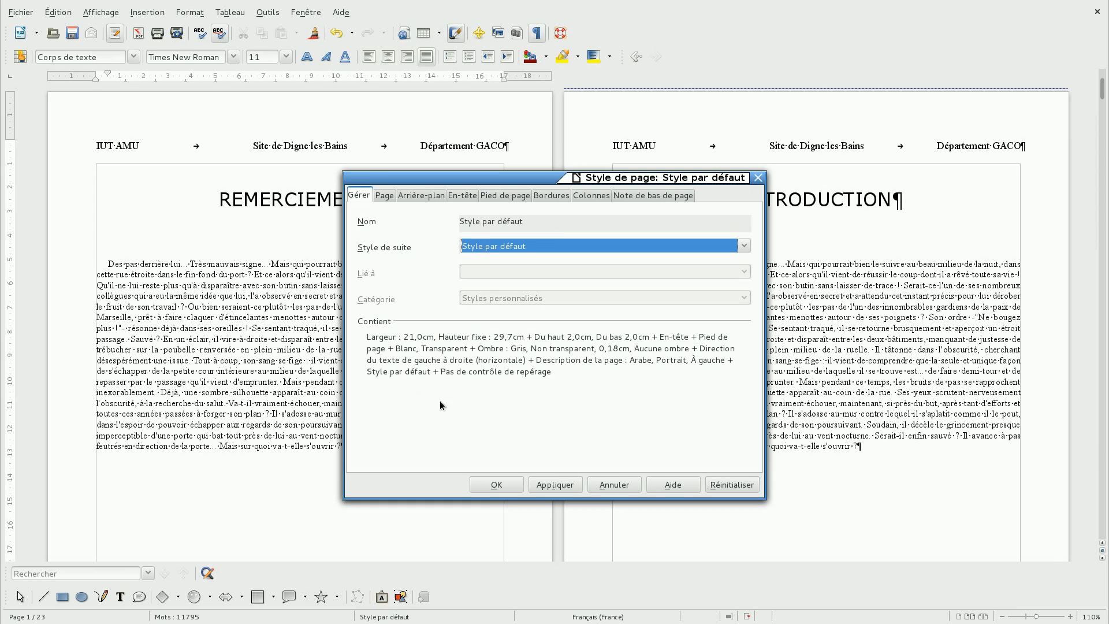
- Examine the page style's paper format, dimensions, orientation, paper tray and margin settings
click(394, 196)
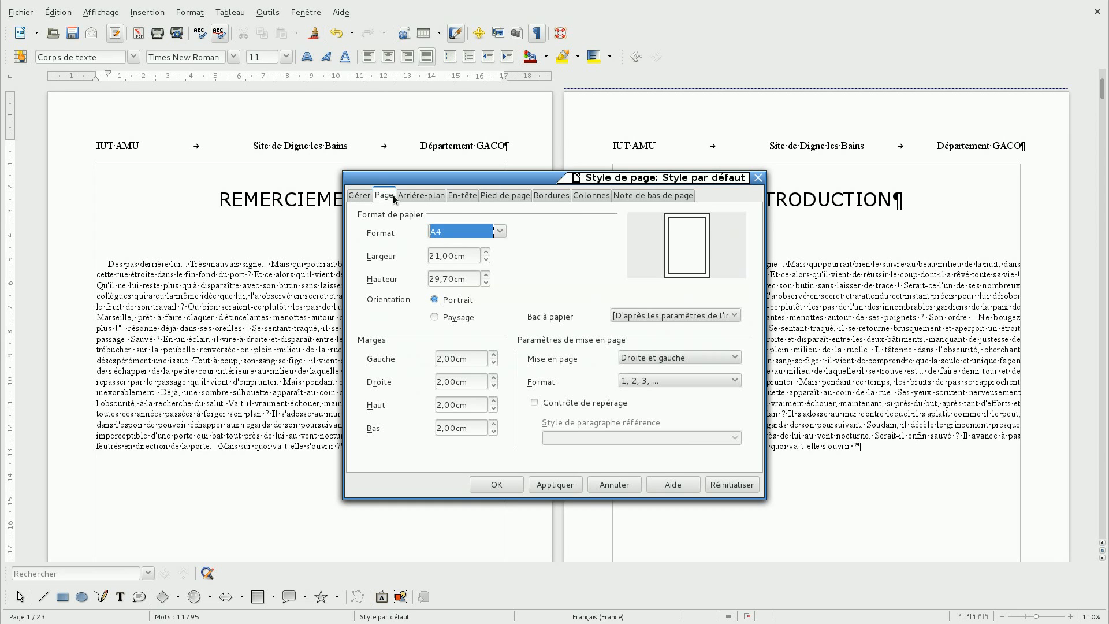
click(502, 231)
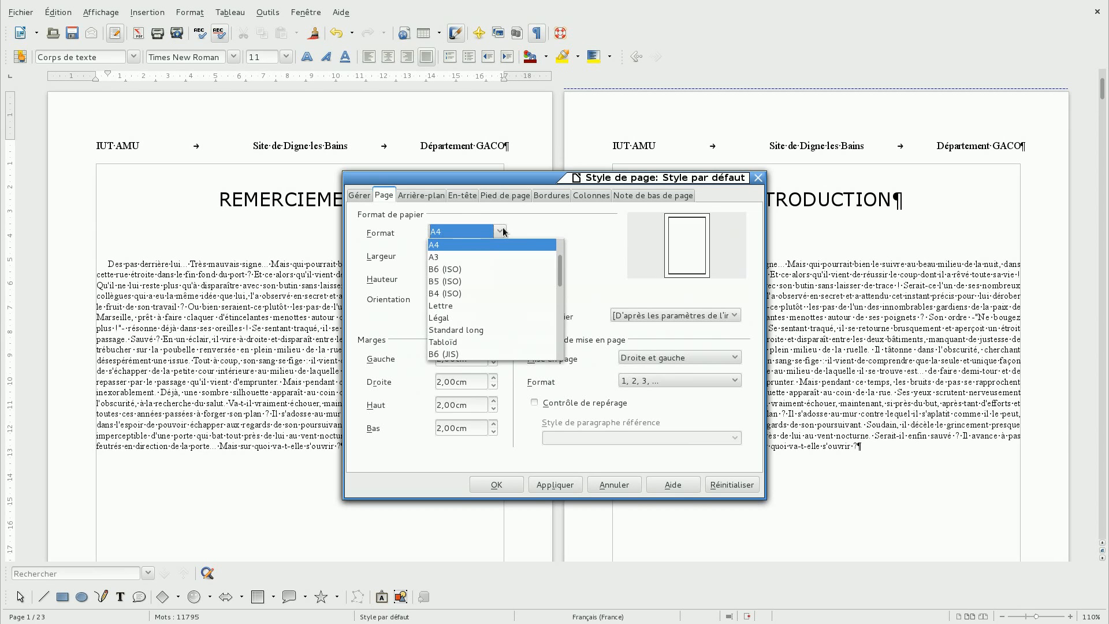
click(495, 240)
click(479, 258)
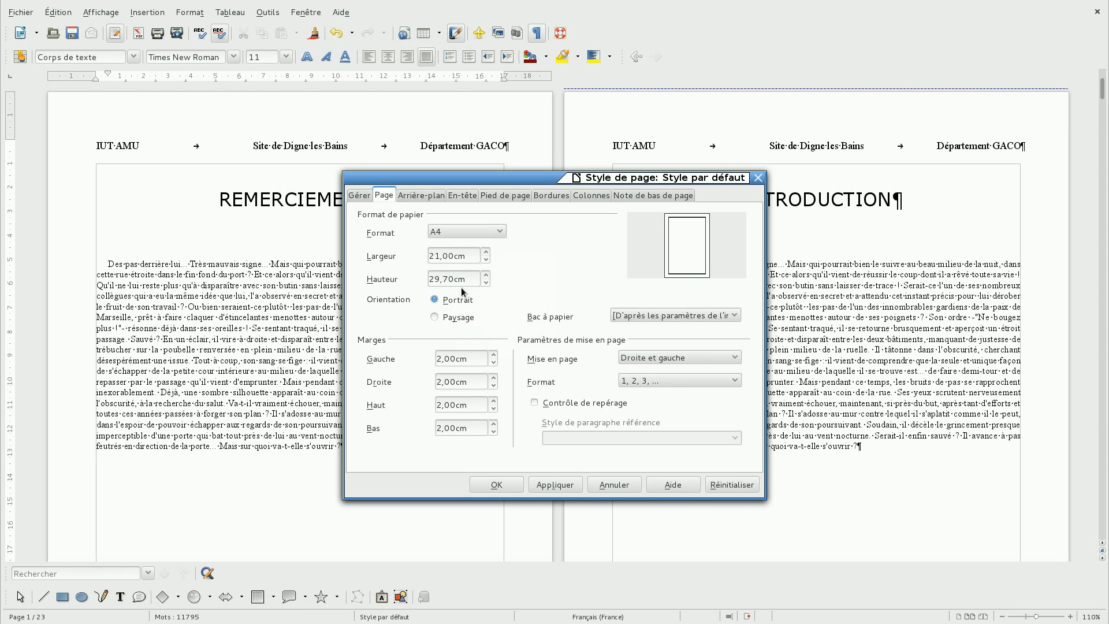
click(449, 318)
click(450, 300)
click(687, 315)
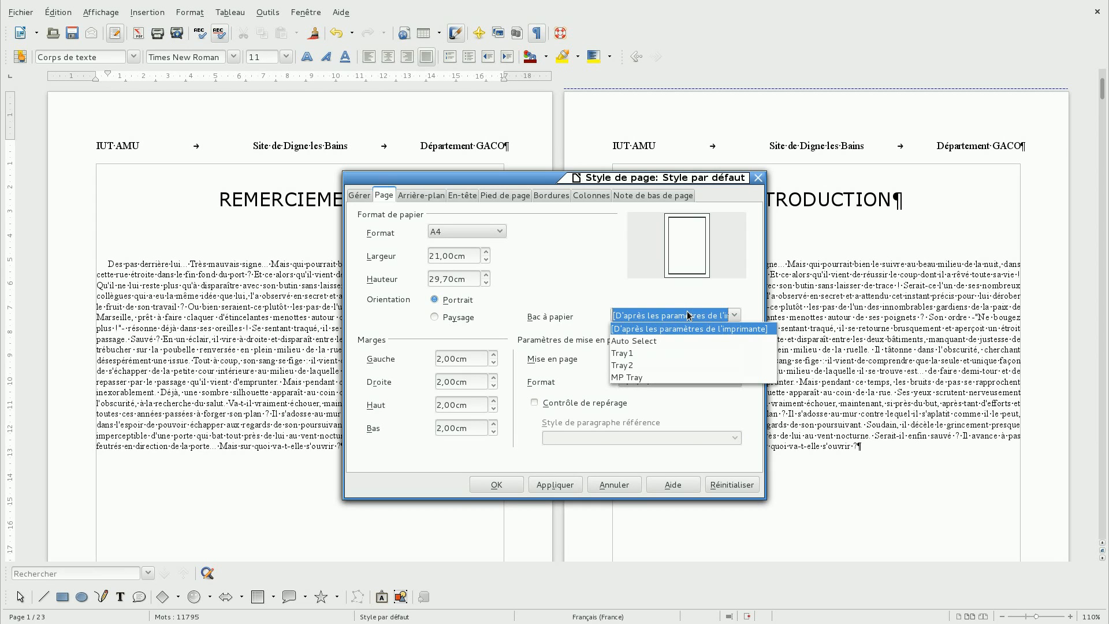
click(597, 301)
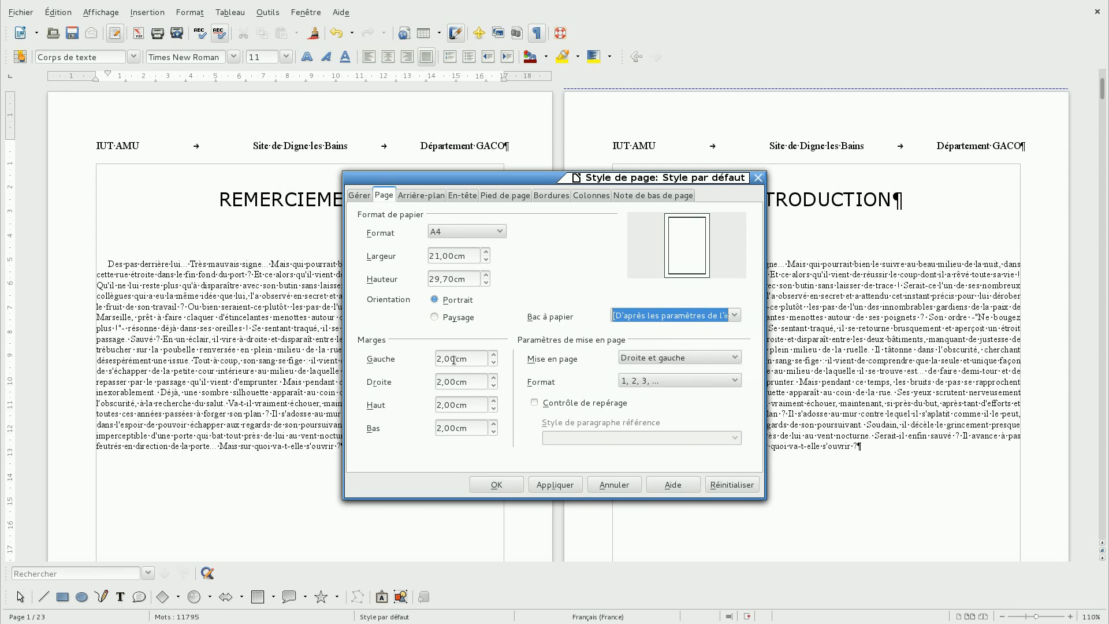
click(479, 358)
click(478, 378)
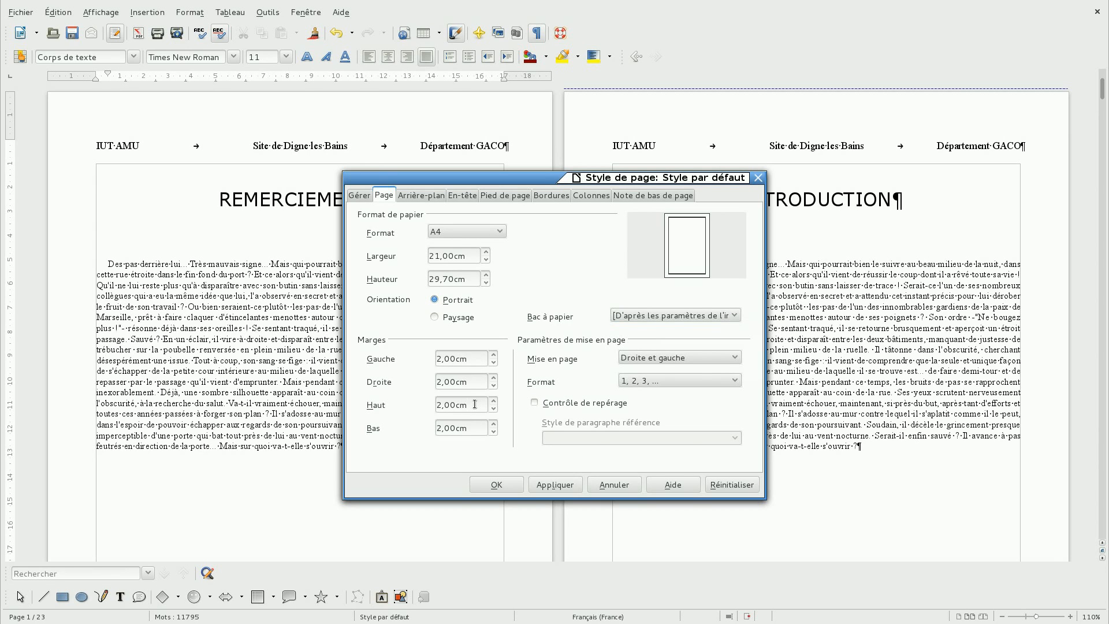
- Set the page layout to "Pages en vis-à-vis" with an inner margin of 3.00 cm
click(679, 362)
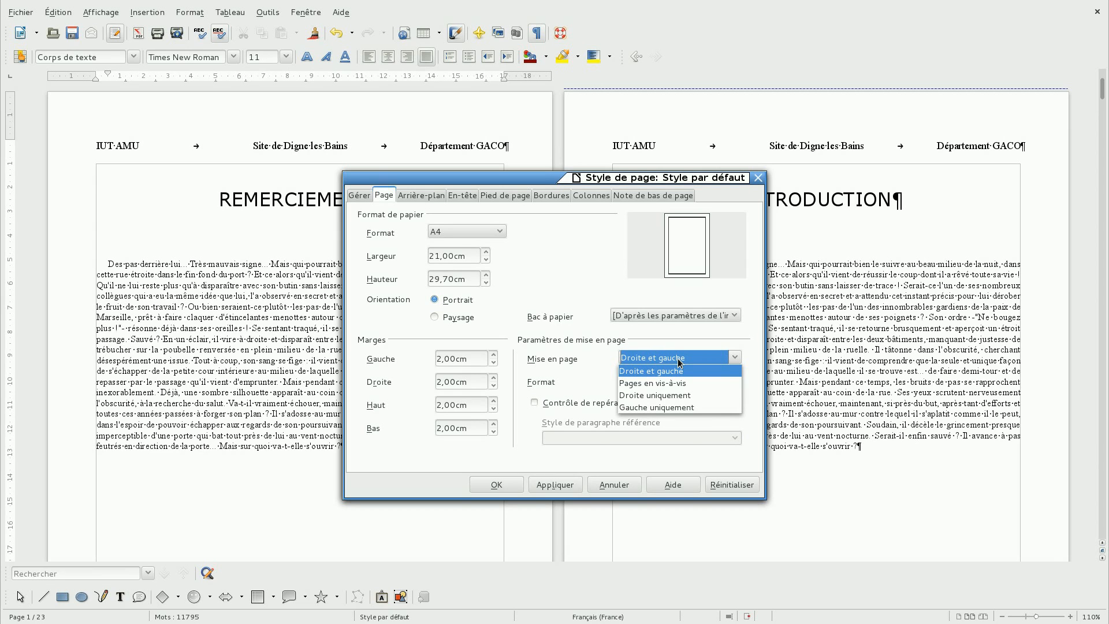
click(699, 383)
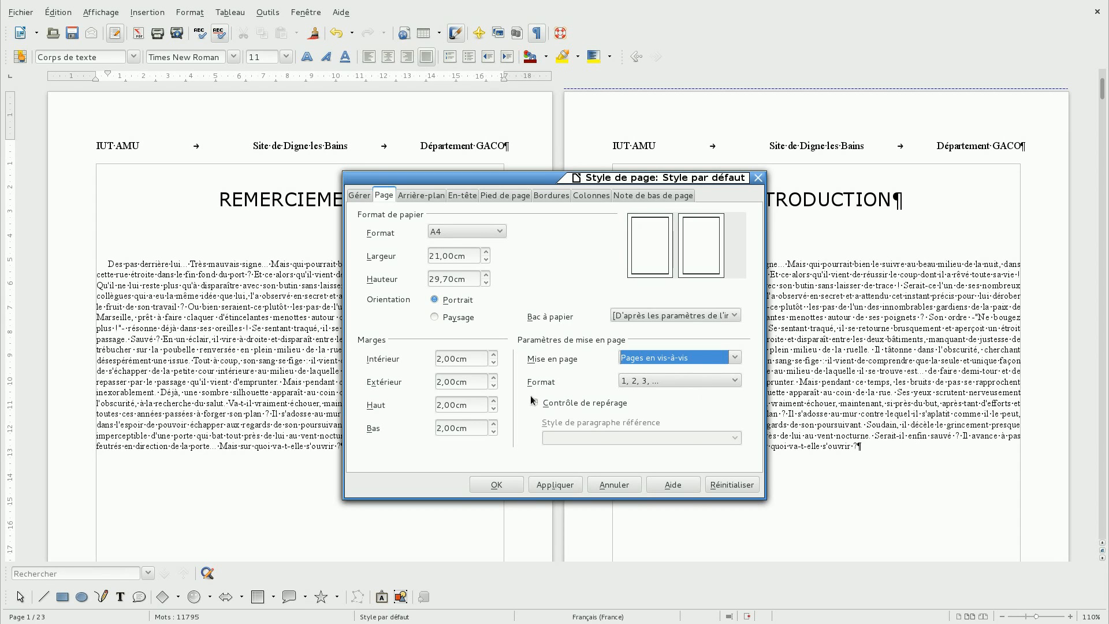
click(494, 356)
click(494, 356)
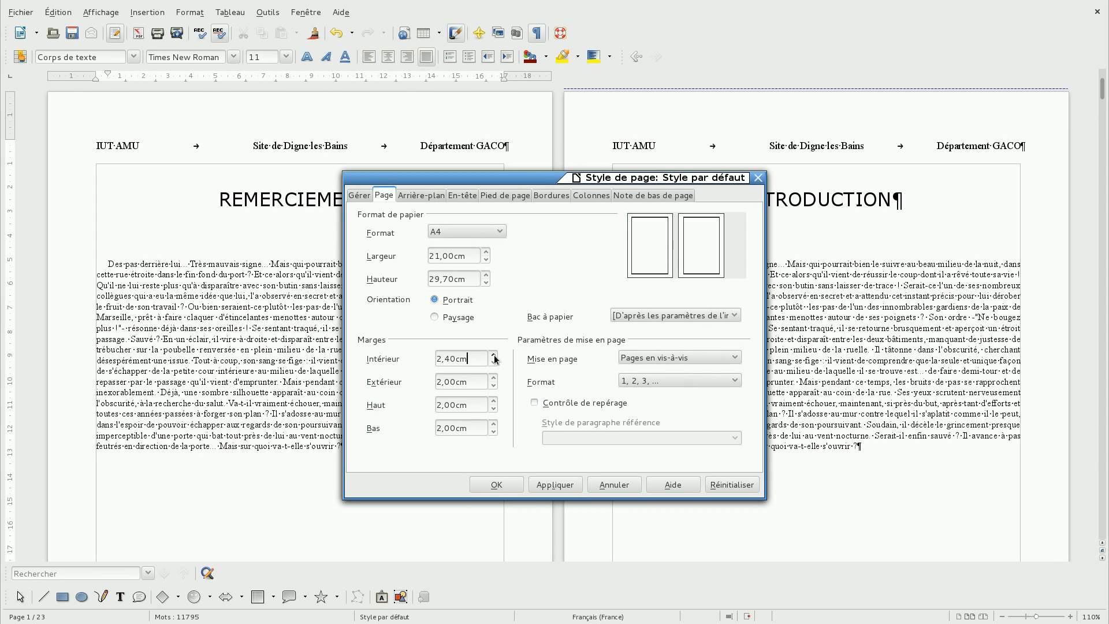
click(493, 356)
click(494, 356)
click(494, 356)
- Set the outer margin of the facing pages to 1.00 cm
click(494, 385)
click(493, 385)
click(494, 386)
click(494, 385)
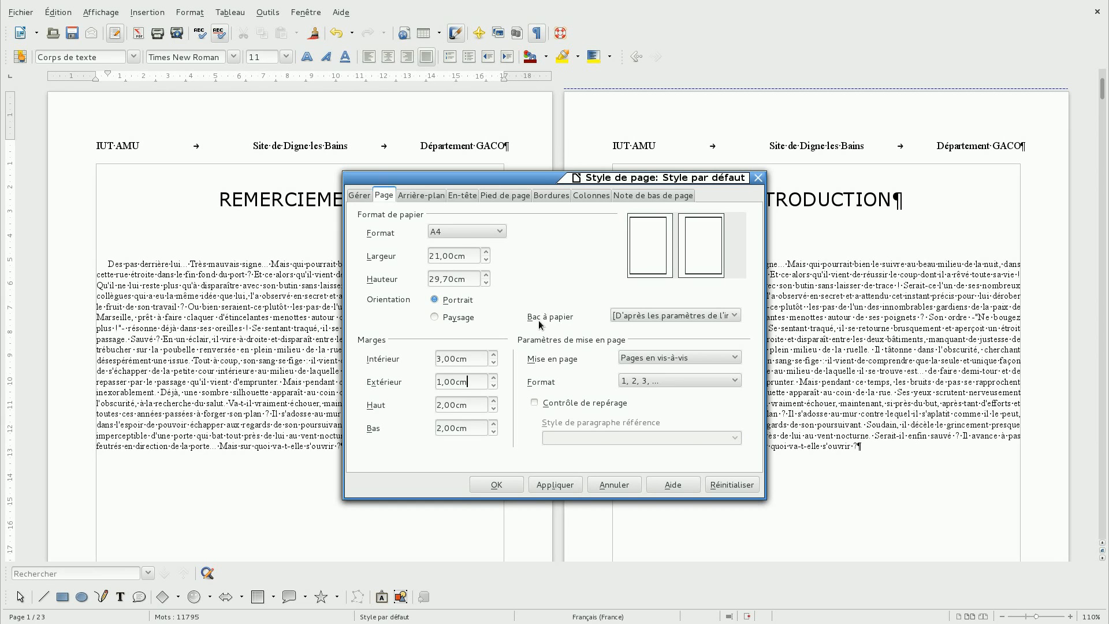
- Examine the page style's background types and its header options, including dynamic spacing
click(434, 198)
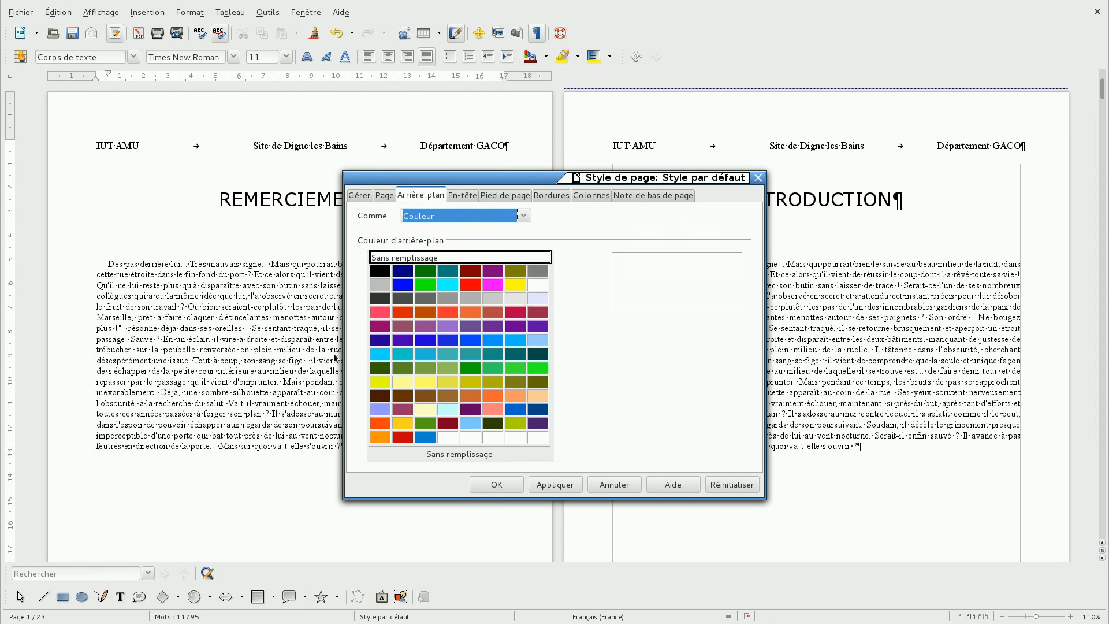
click(523, 213)
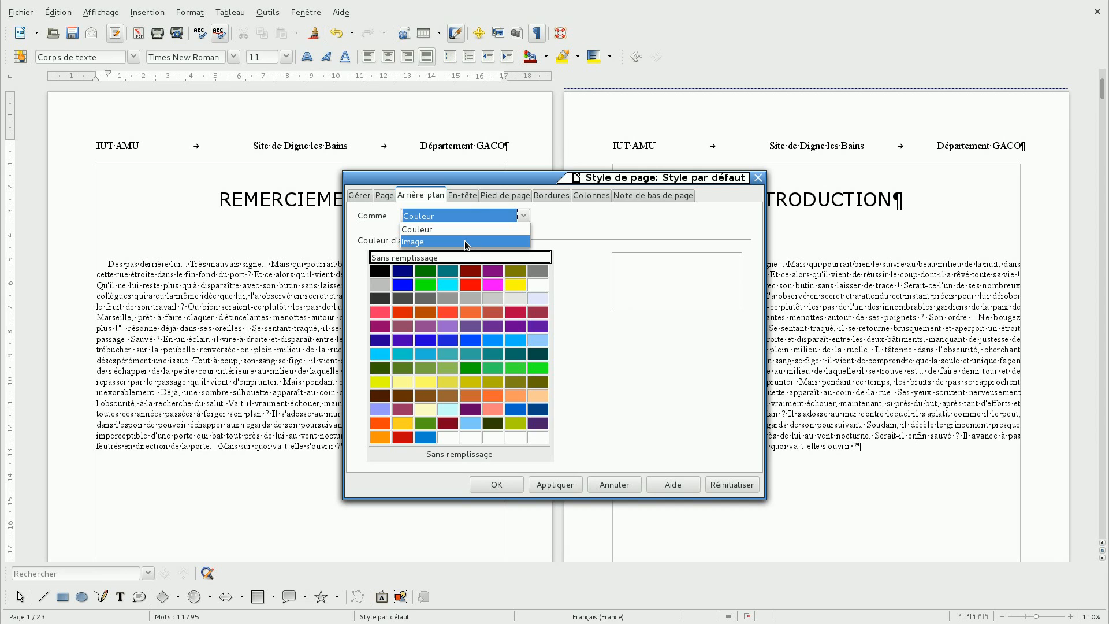
click(459, 197)
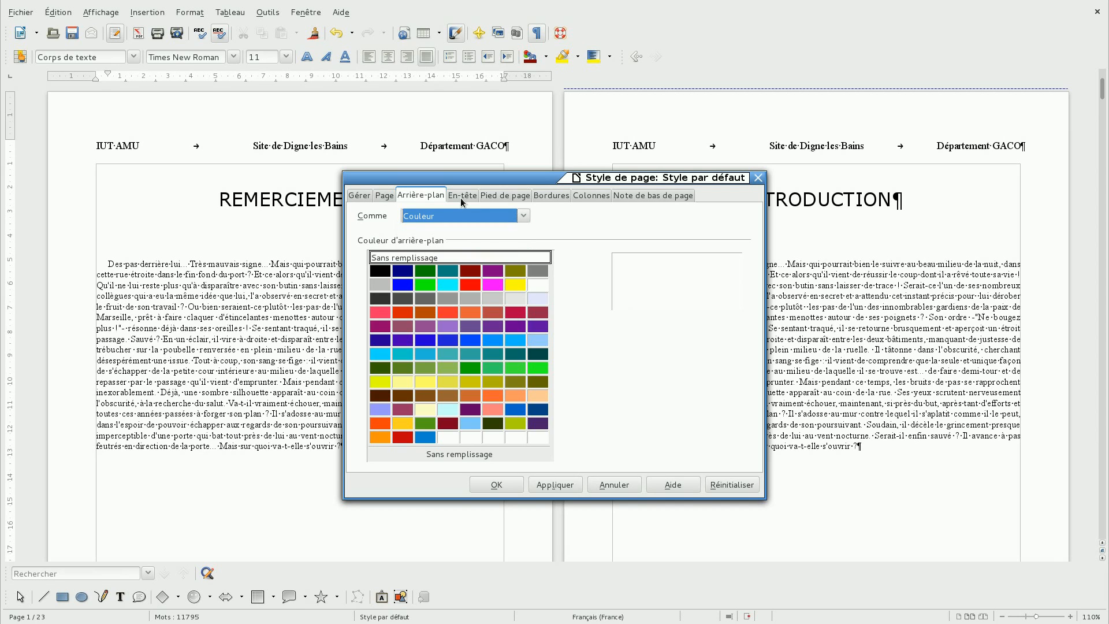
click(460, 197)
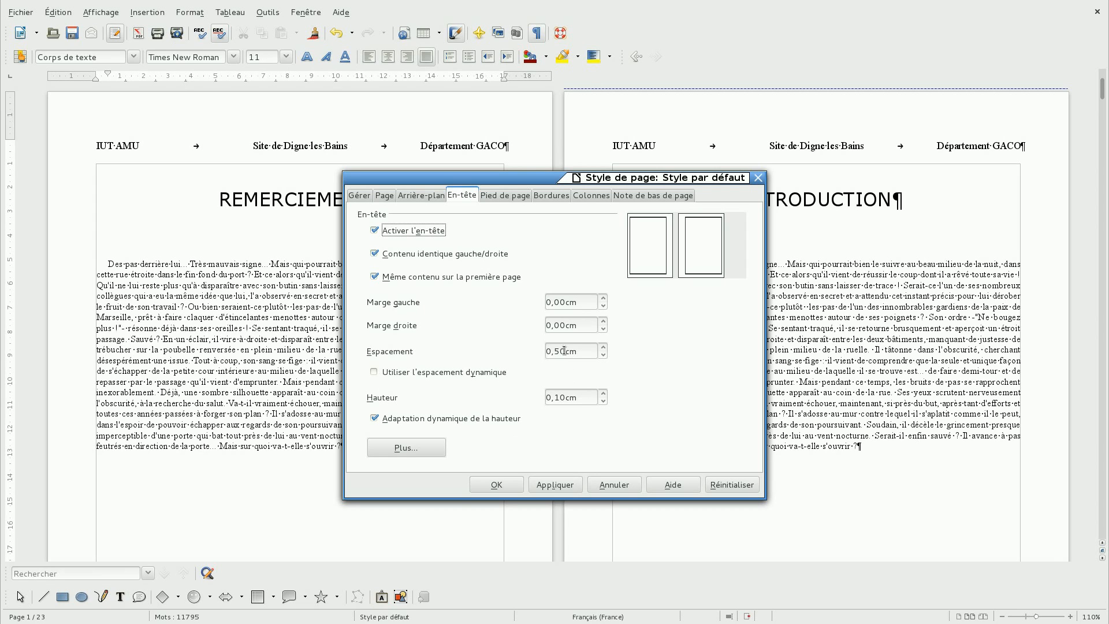
click(445, 373)
click(444, 373)
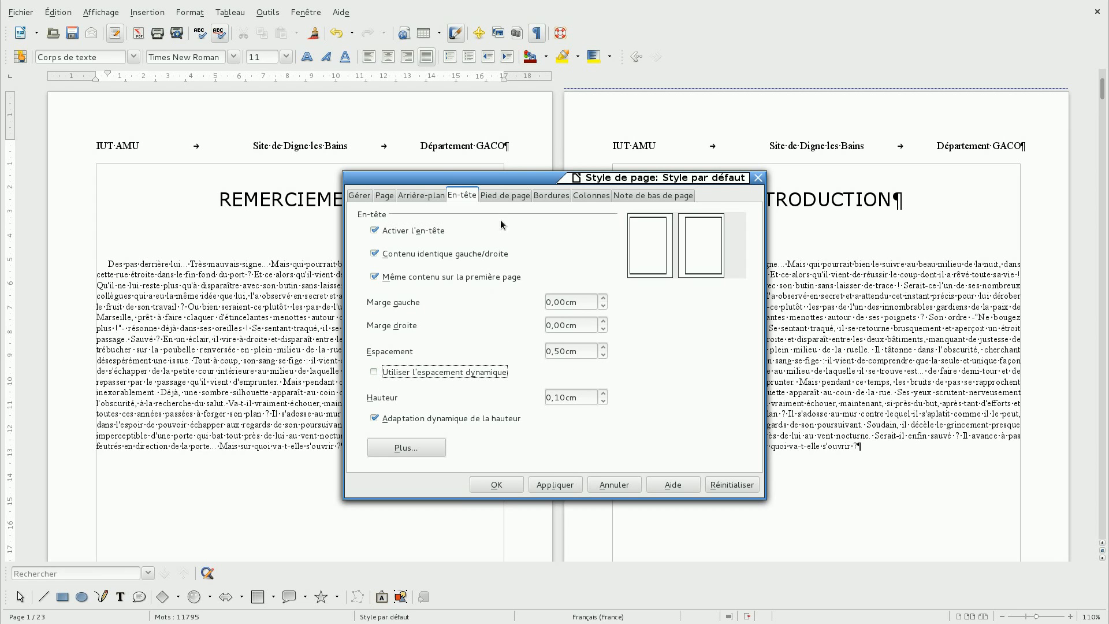
- Review the footer, border, column and footnote settings, and apply the modified page style to the document
click(500, 195)
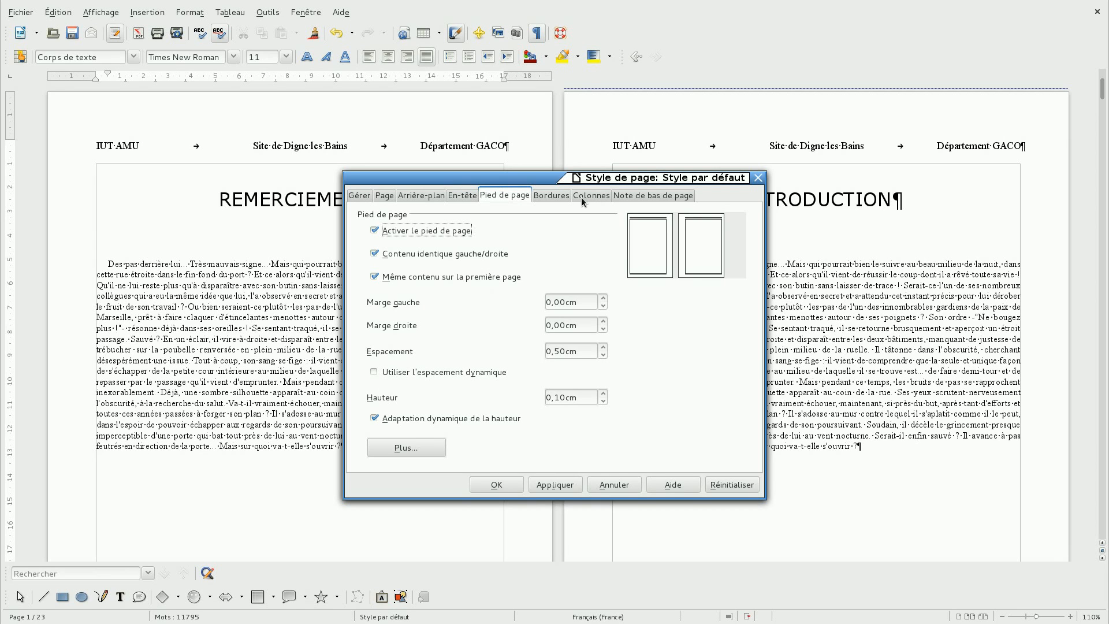
click(564, 196)
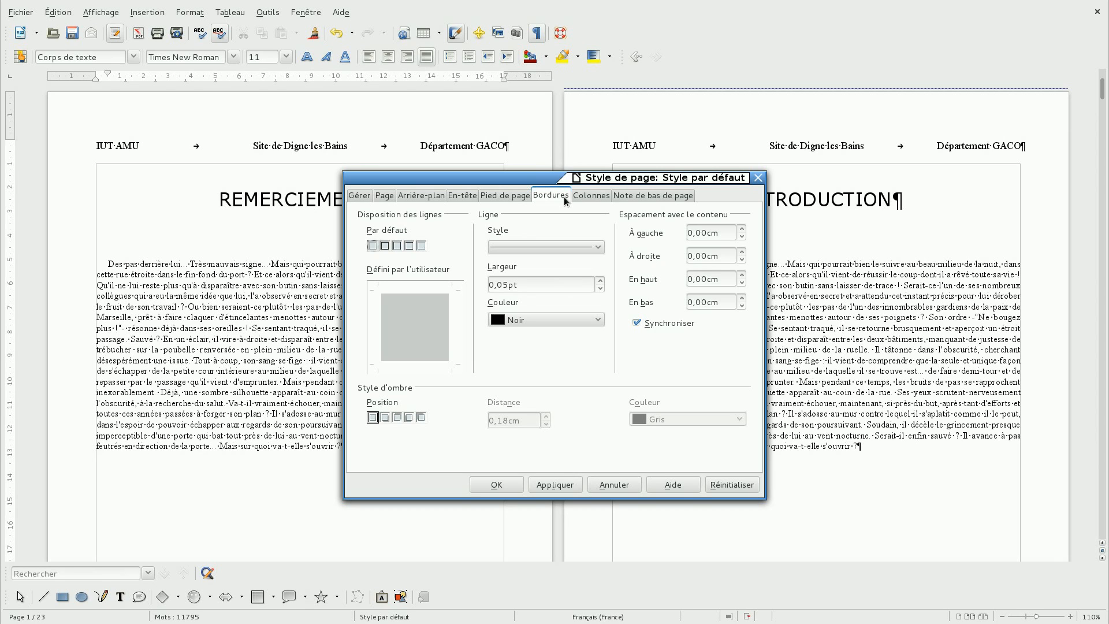
click(584, 196)
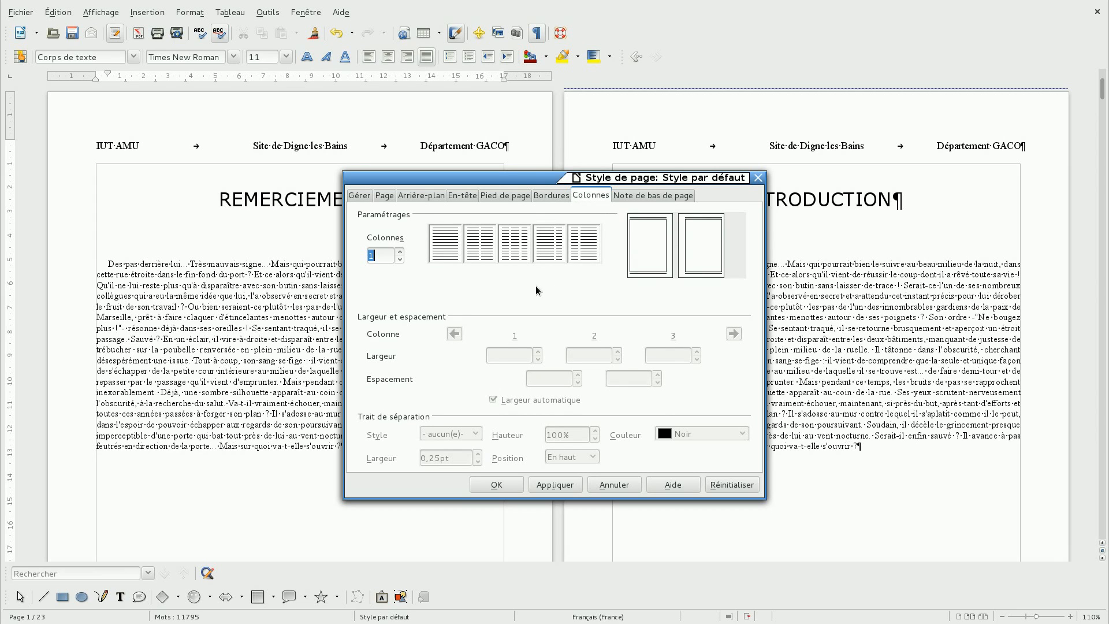
click(634, 197)
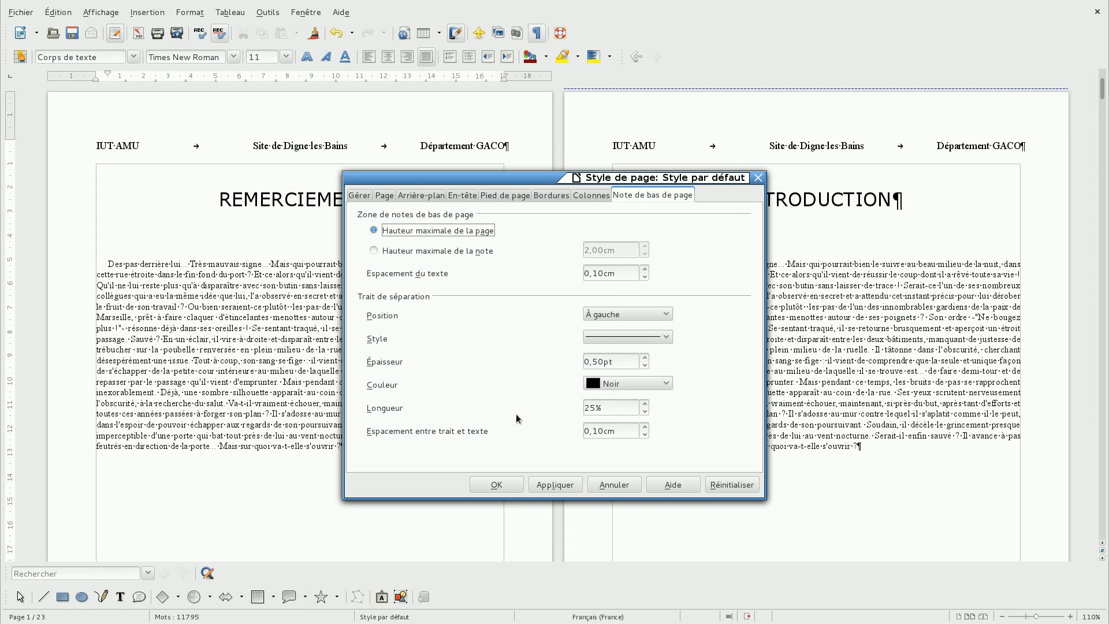
click(497, 486)
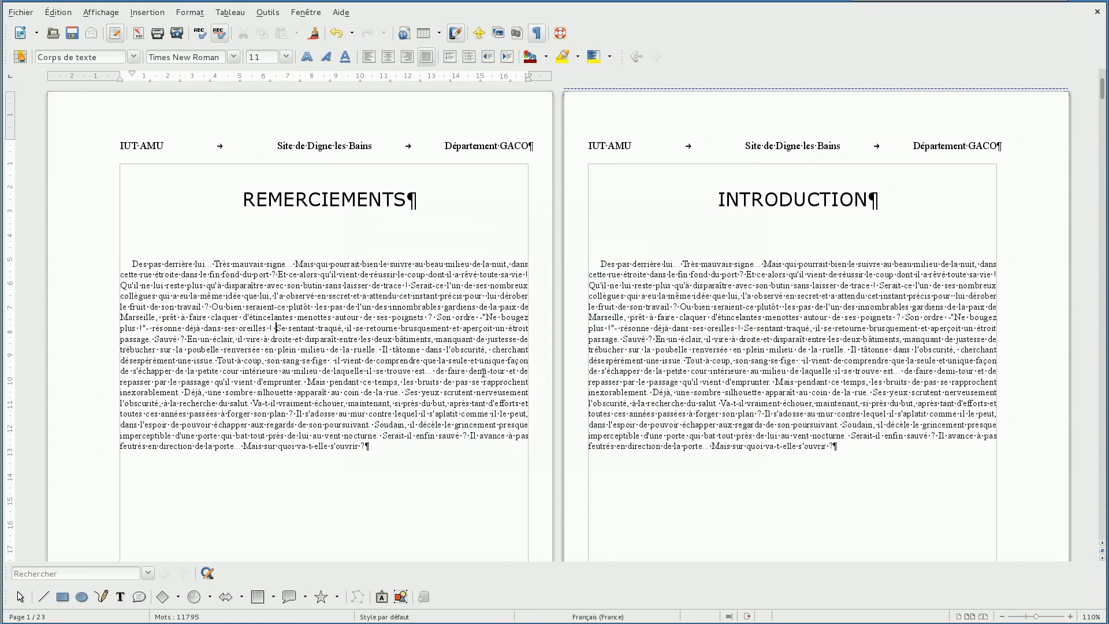